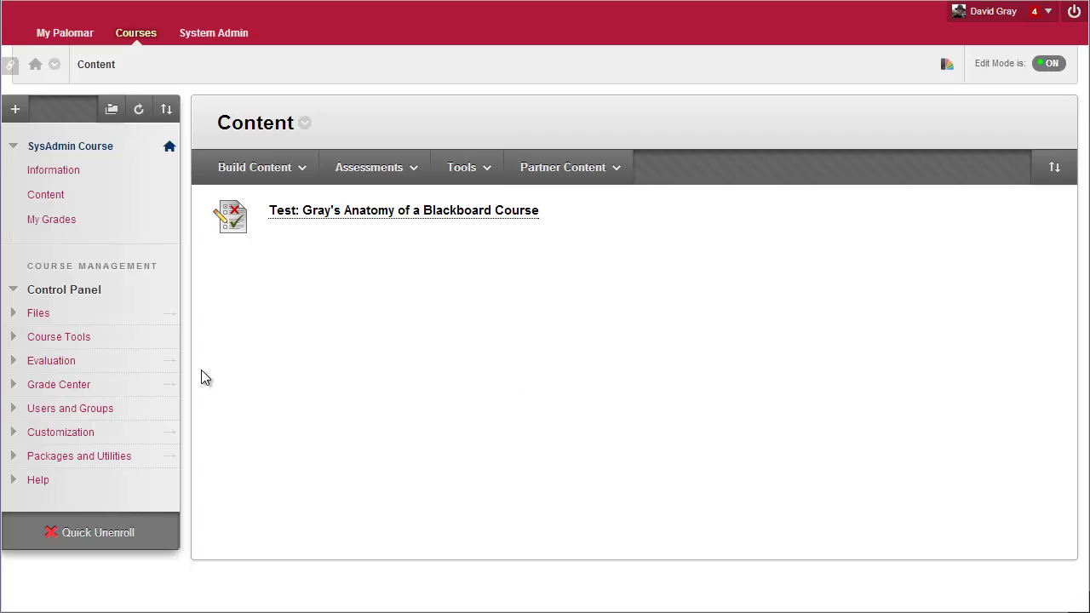
Step: Start a new single group in the course named TestTime1.5 and make it not visible to students
click(90, 414)
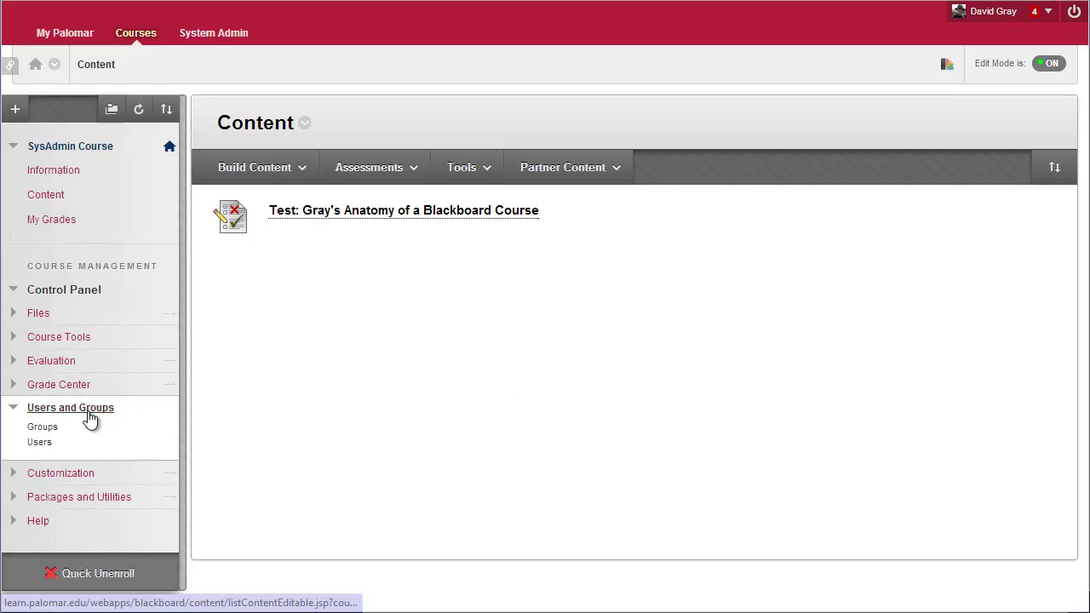
click(46, 428)
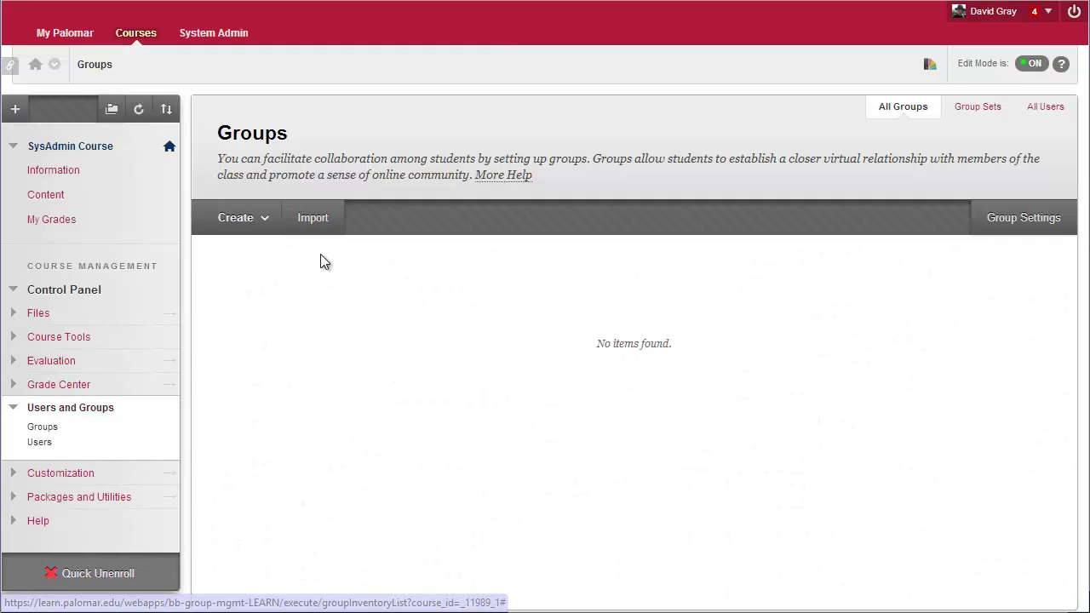
click(243, 219)
click(248, 310)
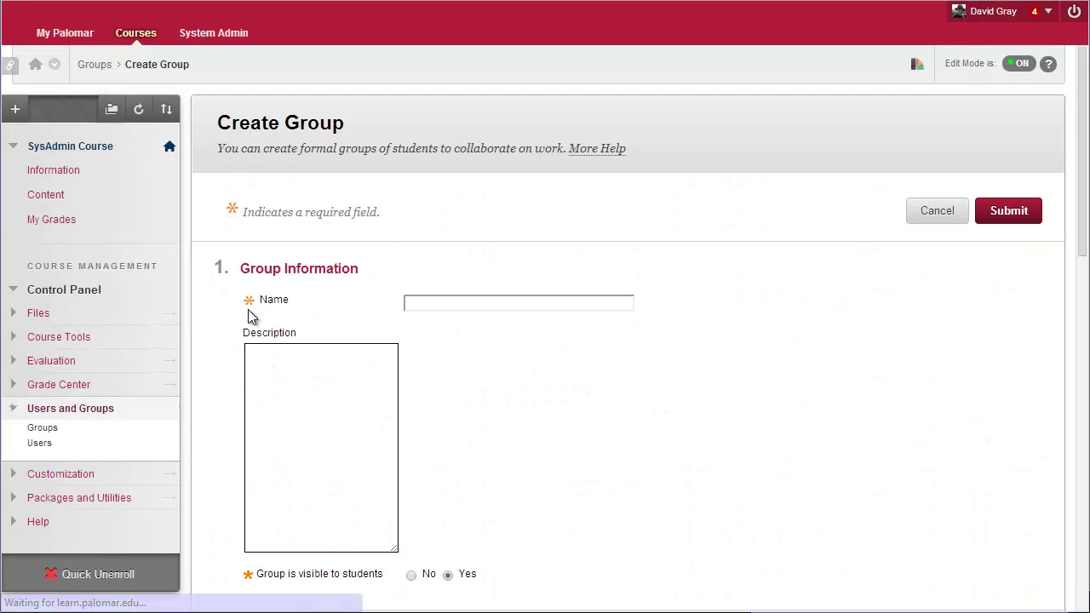
click(448, 303)
text(TestTime1.5)
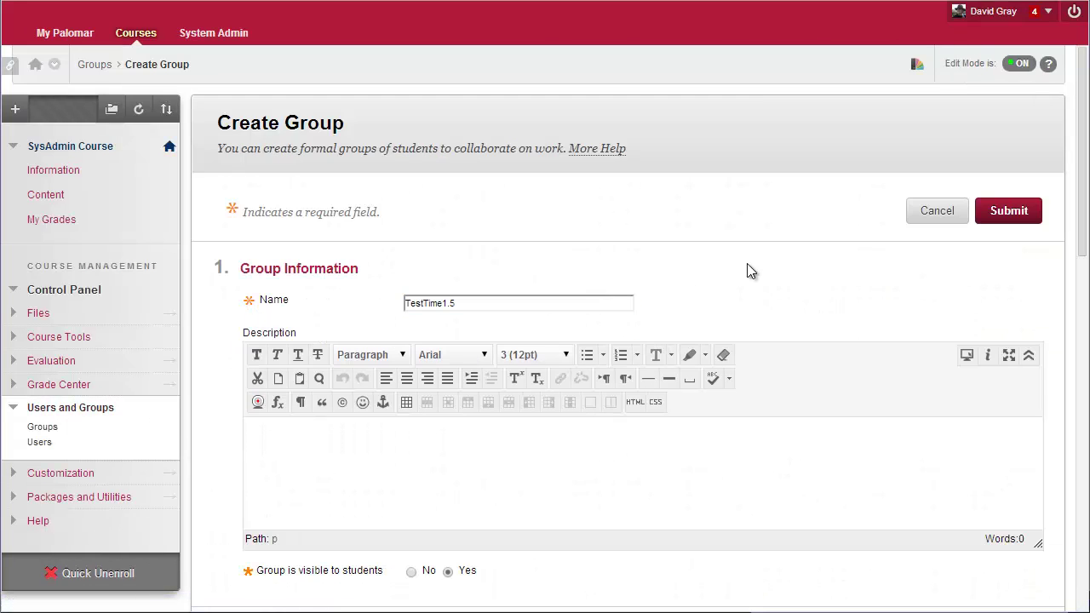
scroll(747, 271, down, 3)
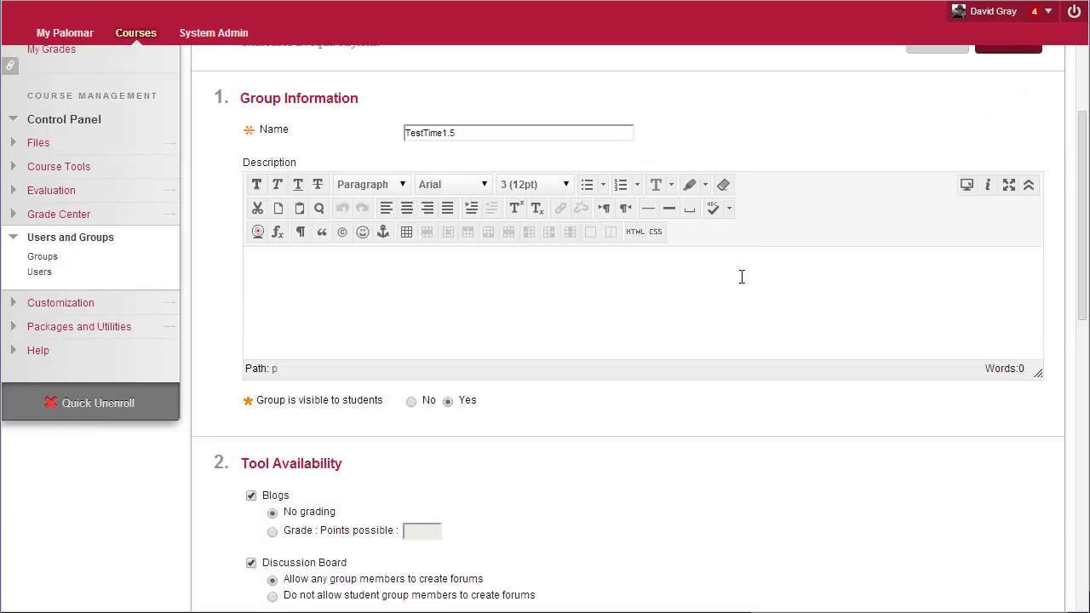
click(411, 401)
Step: Disable all tools from Blogs through Commercial Content Tools, disallow personalization, and submit the TestTime1.5 group
click(252, 495)
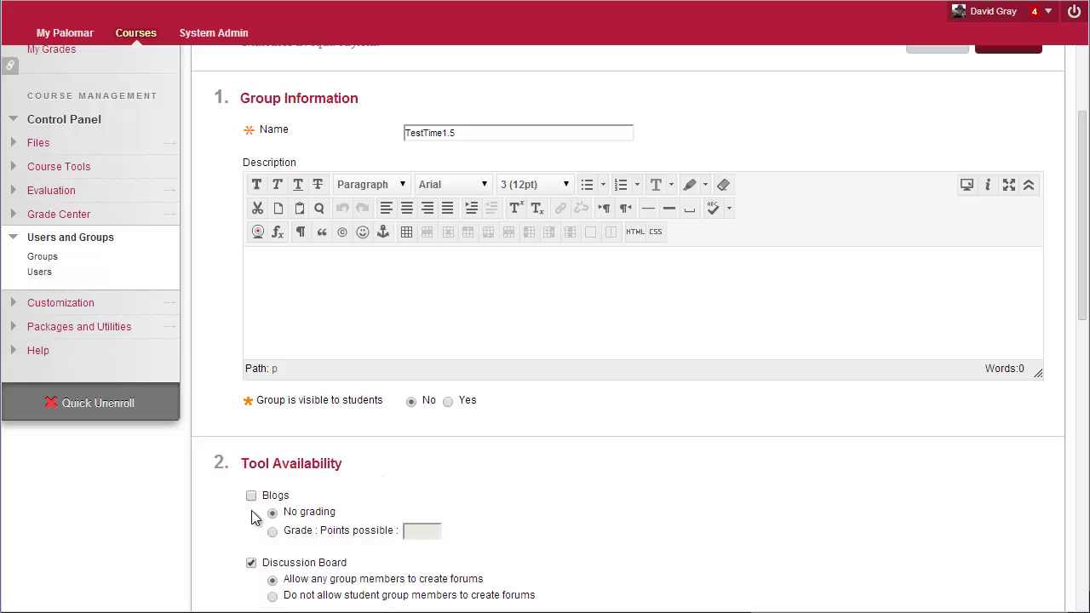
click(251, 562)
scroll(332, 435, down, 9)
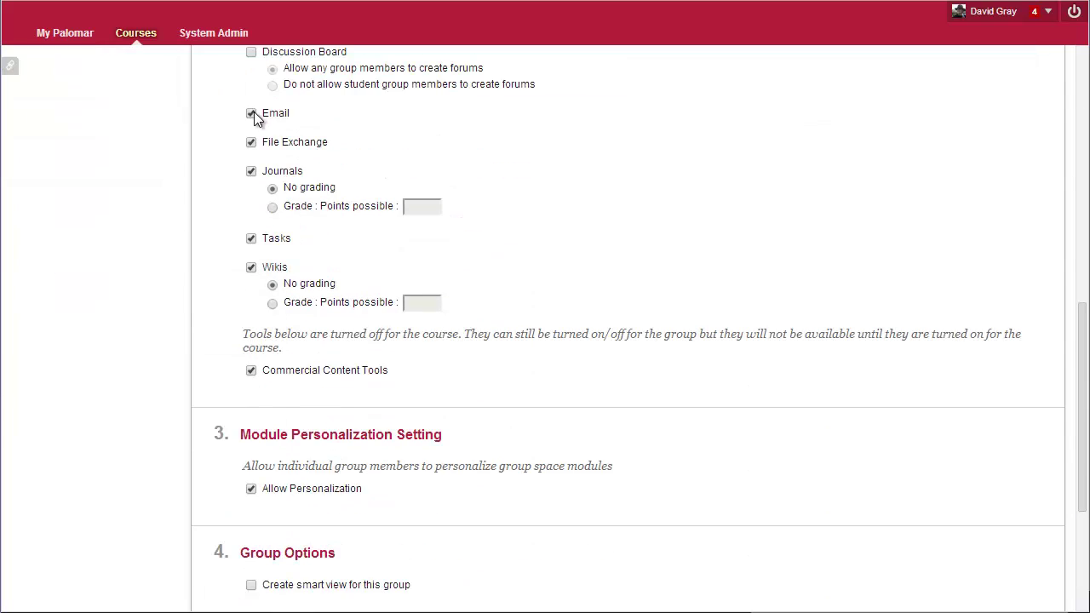
click(251, 113)
click(251, 142)
click(251, 171)
click(251, 239)
click(251, 267)
click(251, 489)
scroll(559, 352, down, 3)
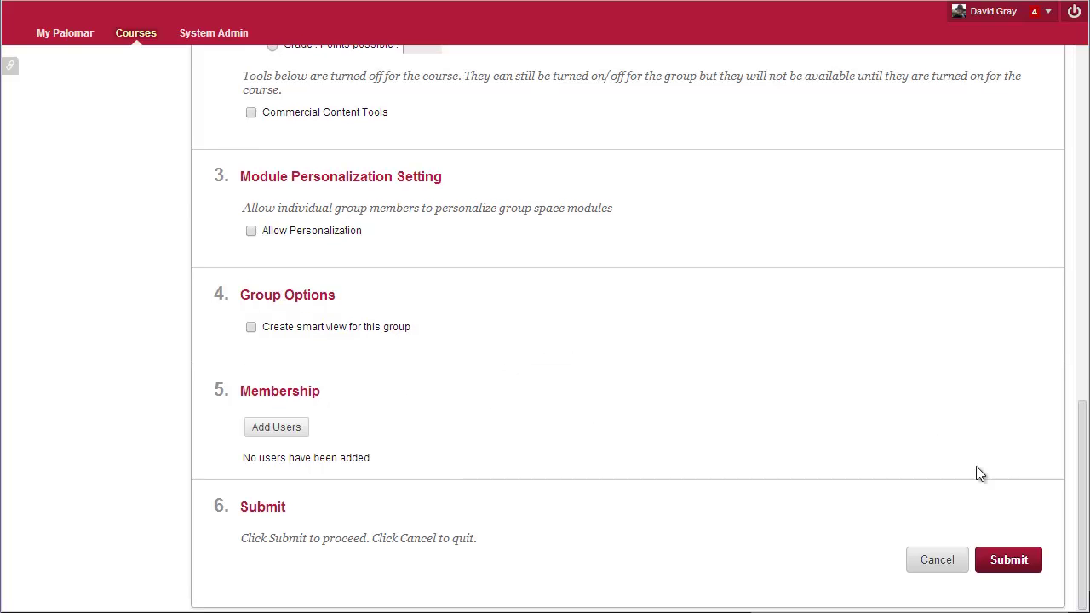
click(1013, 566)
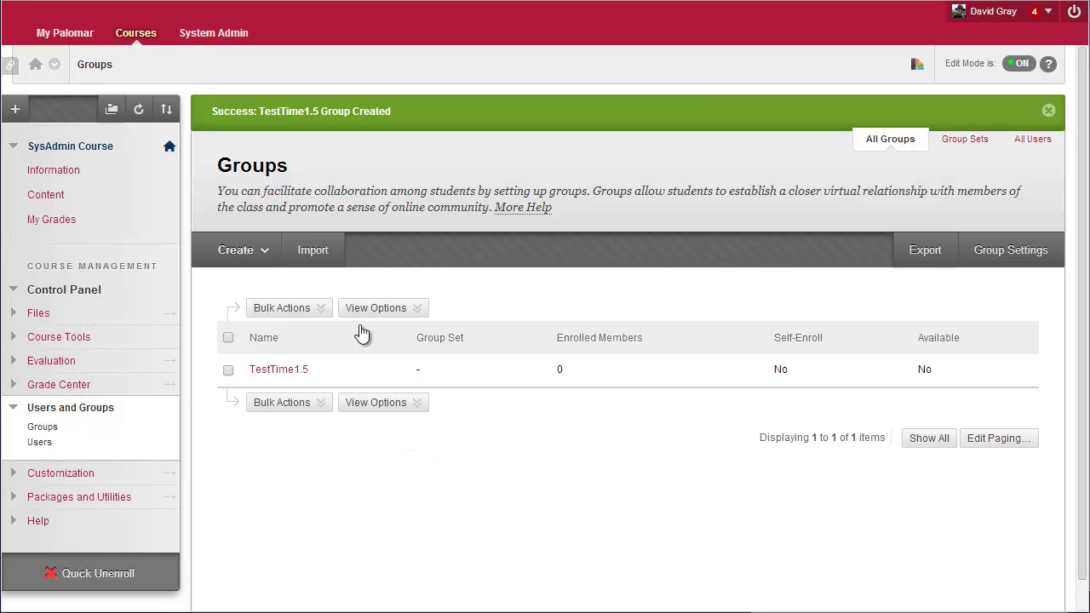
Step: Start a second group named TestTime2 and make it not visible to students
mouse_move(254, 250)
click(259, 339)
text(TestTime2)
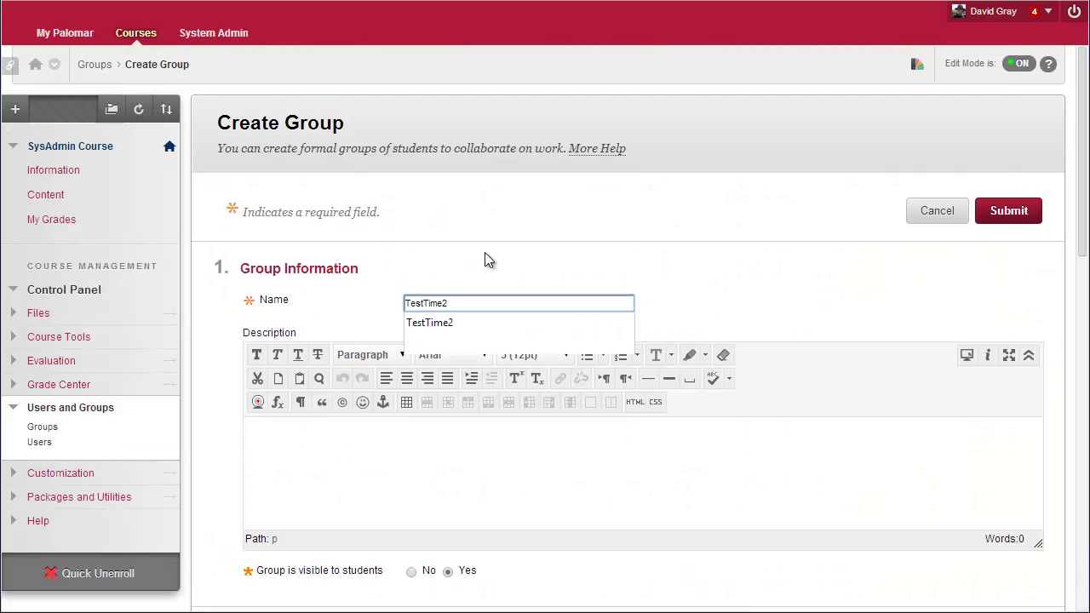
scroll(544, 255, down, 4)
click(411, 230)
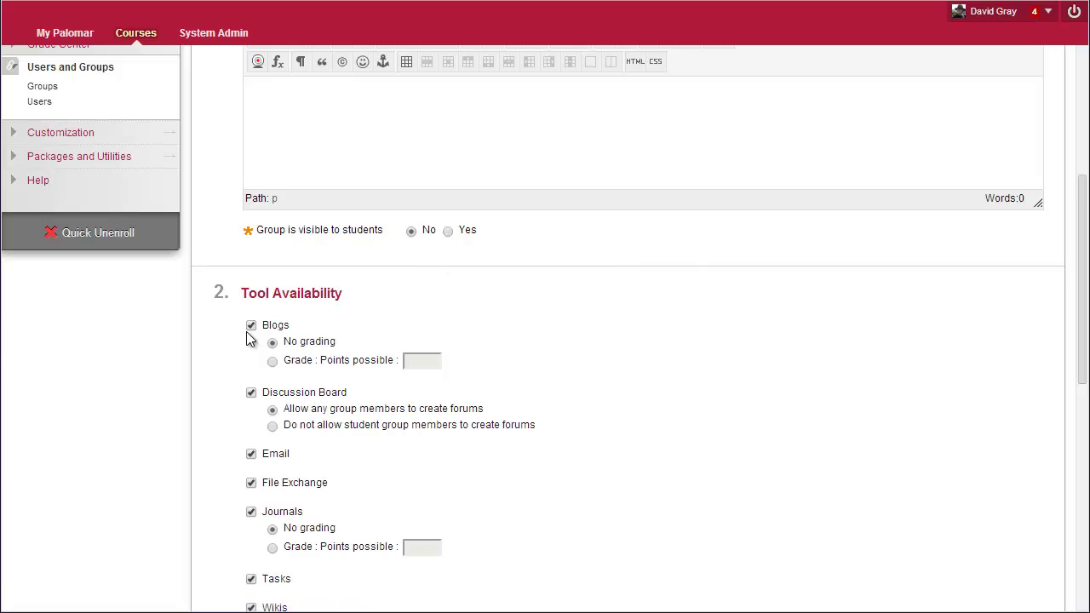
Step: Disable every available tool and module personalization for the TestTime2 group, and submit it
scroll(253, 489, down, 5)
click(251, 153)
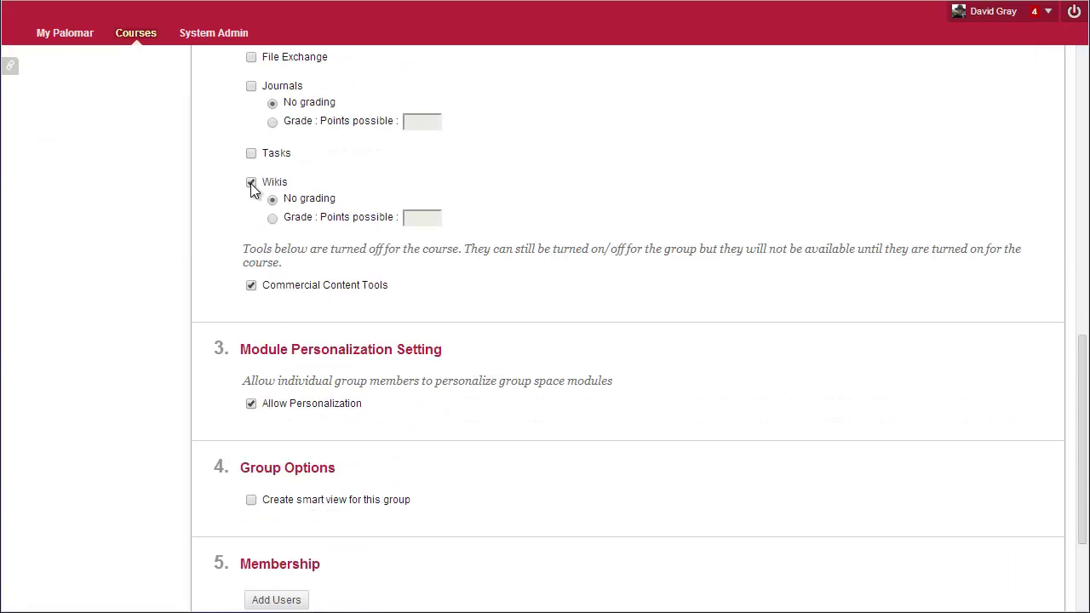
click(251, 180)
click(250, 273)
click(250, 403)
scroll(426, 403, down, 2)
click(1007, 560)
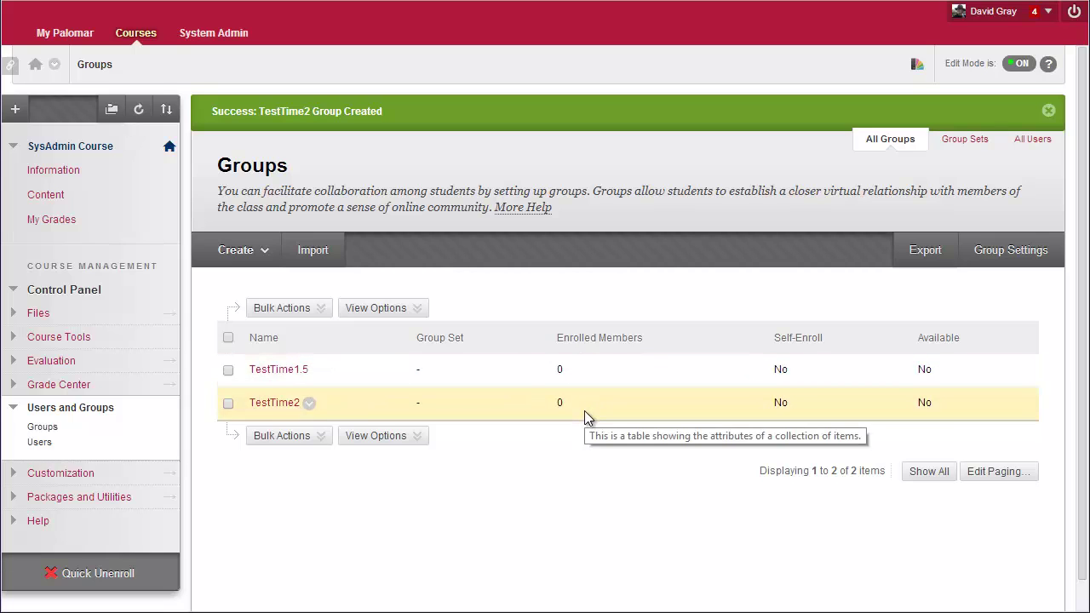
Step: Open the test options of Gray's Anatomy of a Blackboard Course in the Content area
click(73, 412)
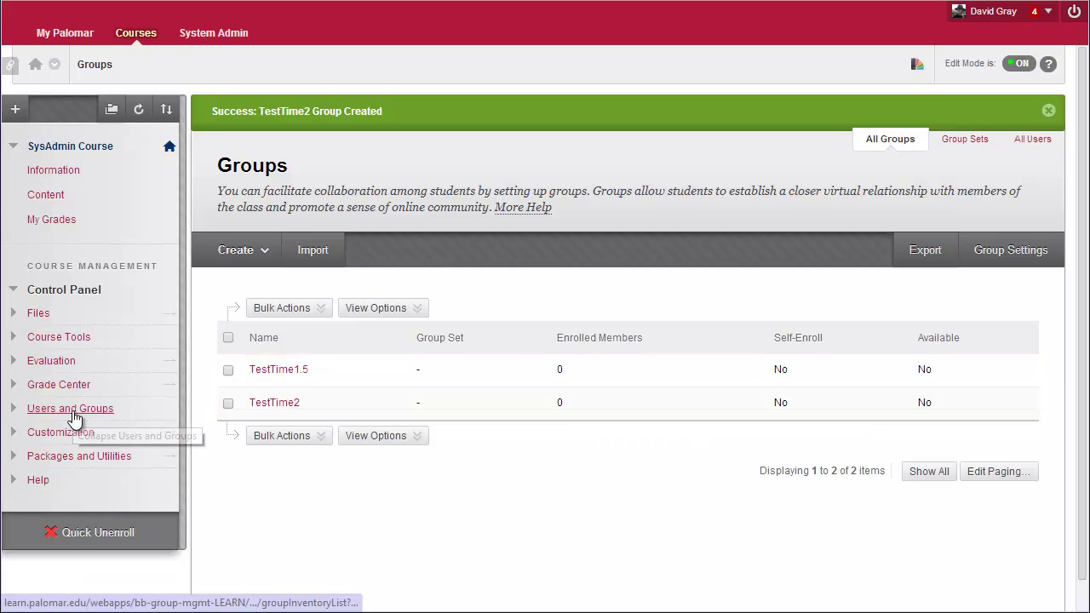
click(45, 195)
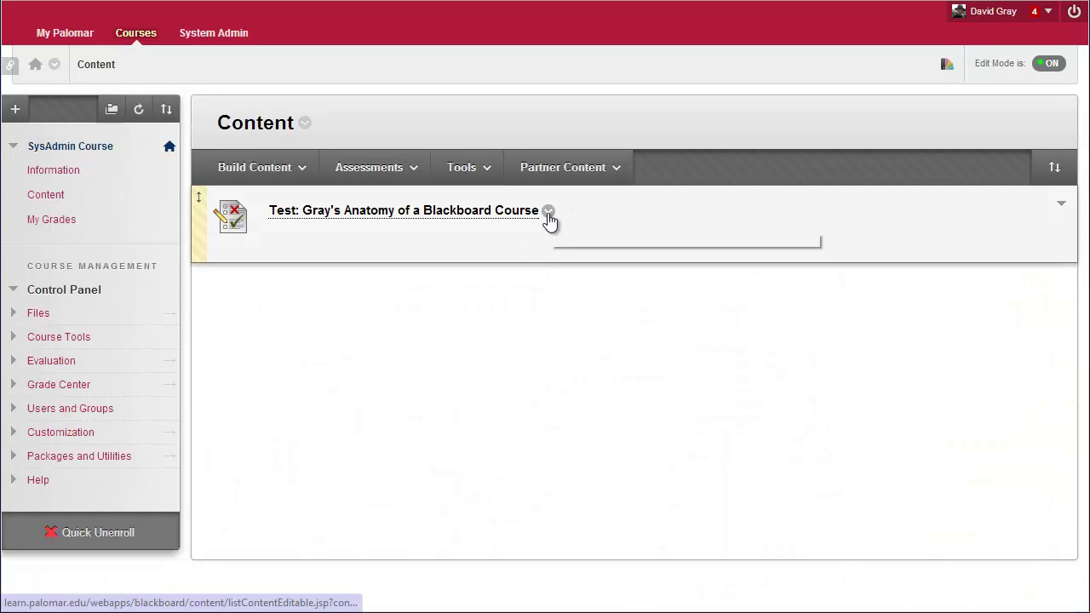
click(549, 219)
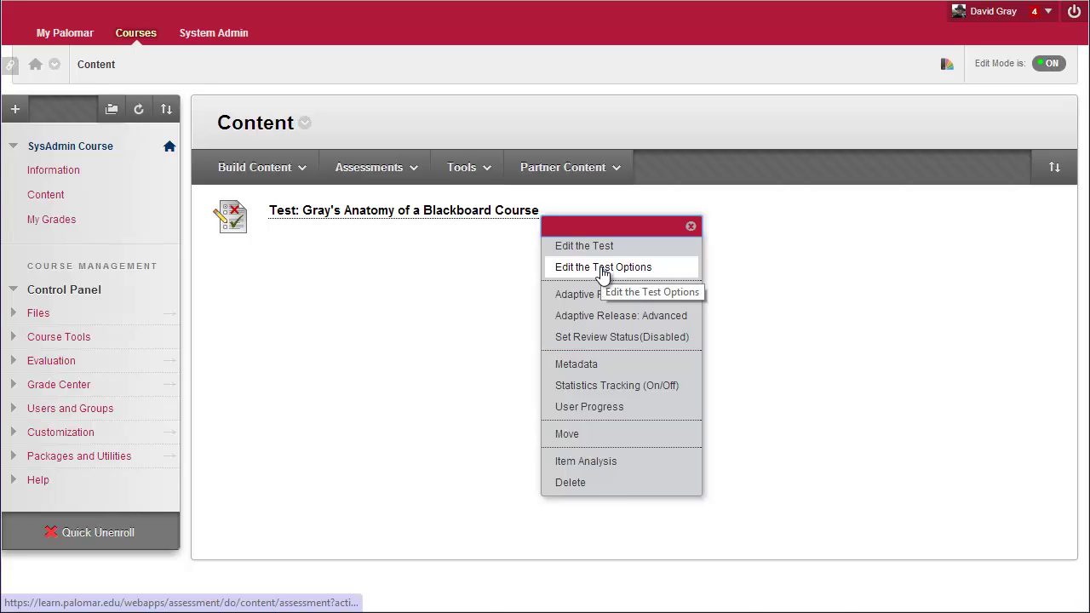
click(601, 271)
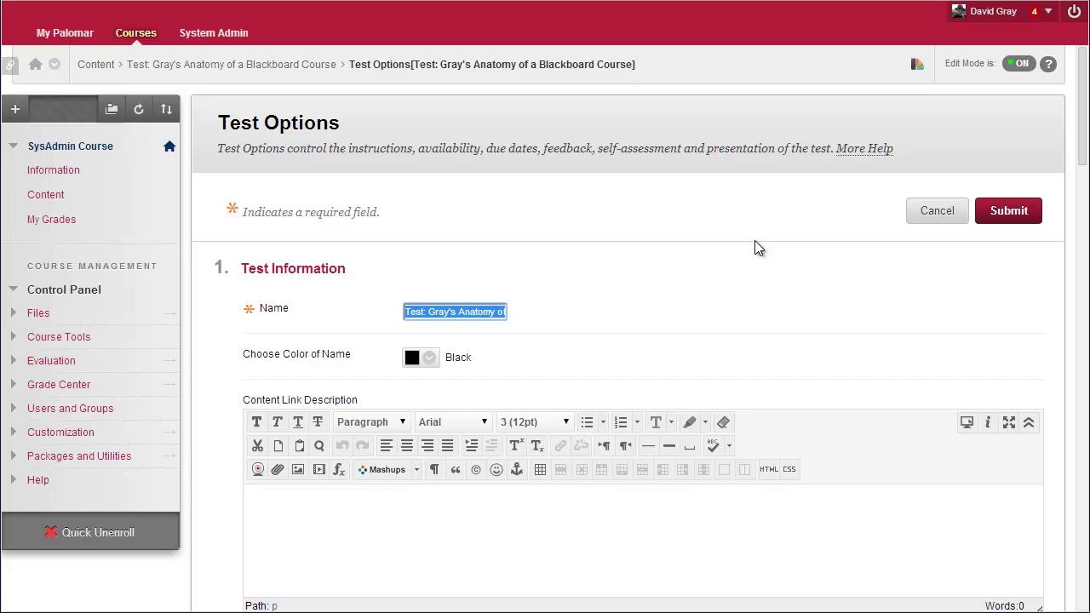
Step: Add the TestTime1.5 and TestTime2 groups to the test availability exceptions
scroll(702, 216, down, 4)
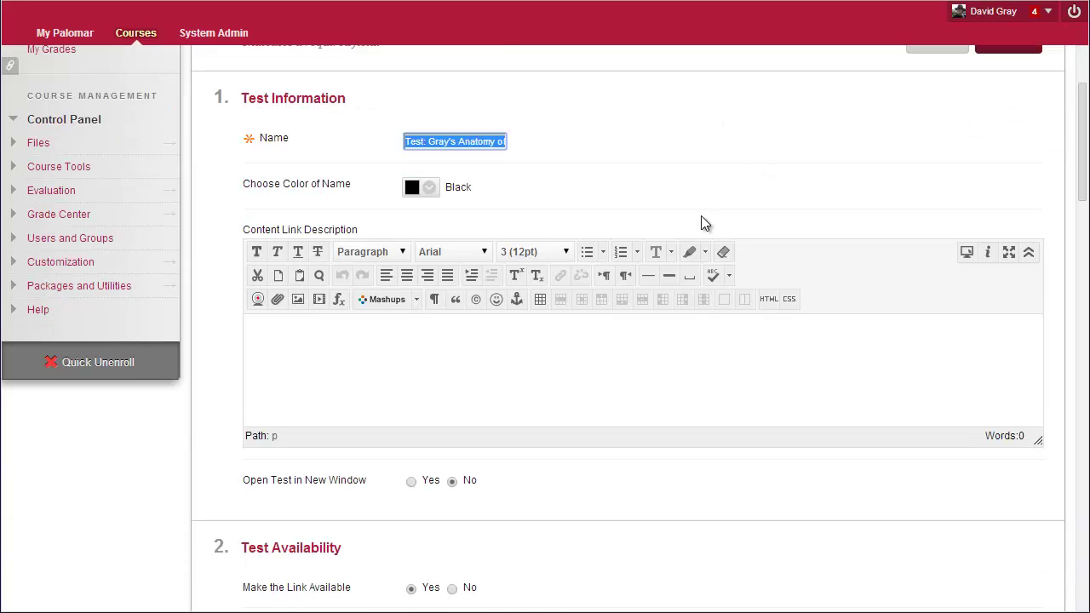
scroll(710, 370, down, 3)
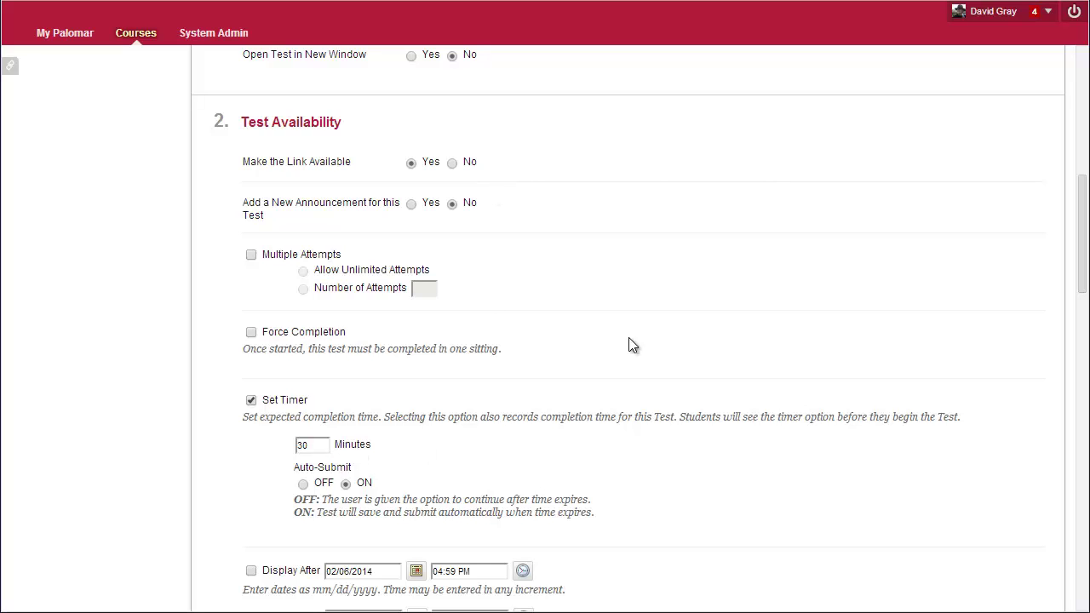
scroll(630, 400, down, 1)
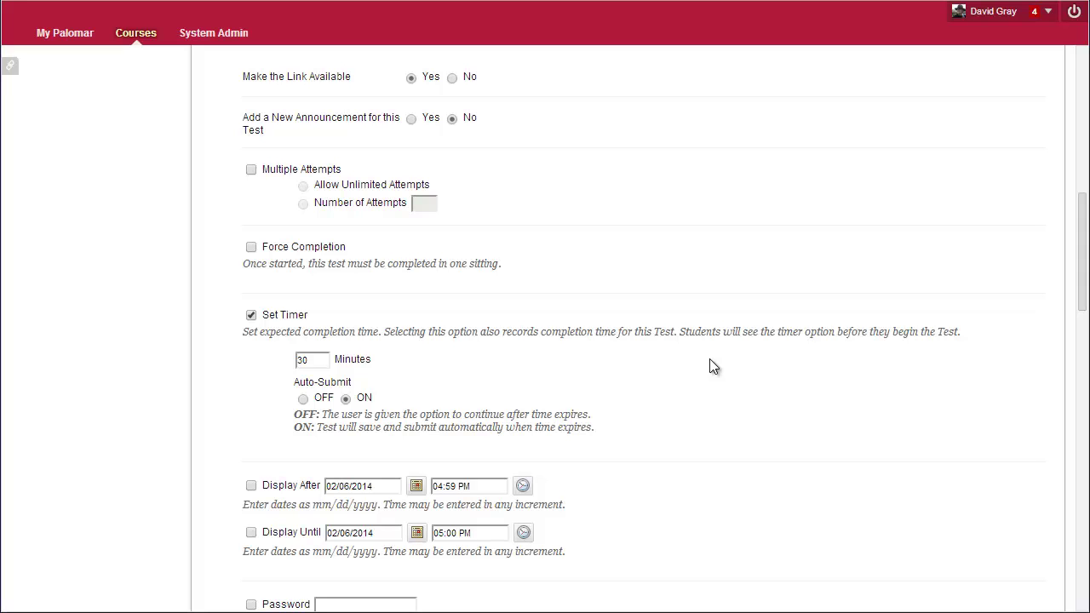
scroll(709, 358, down, 6)
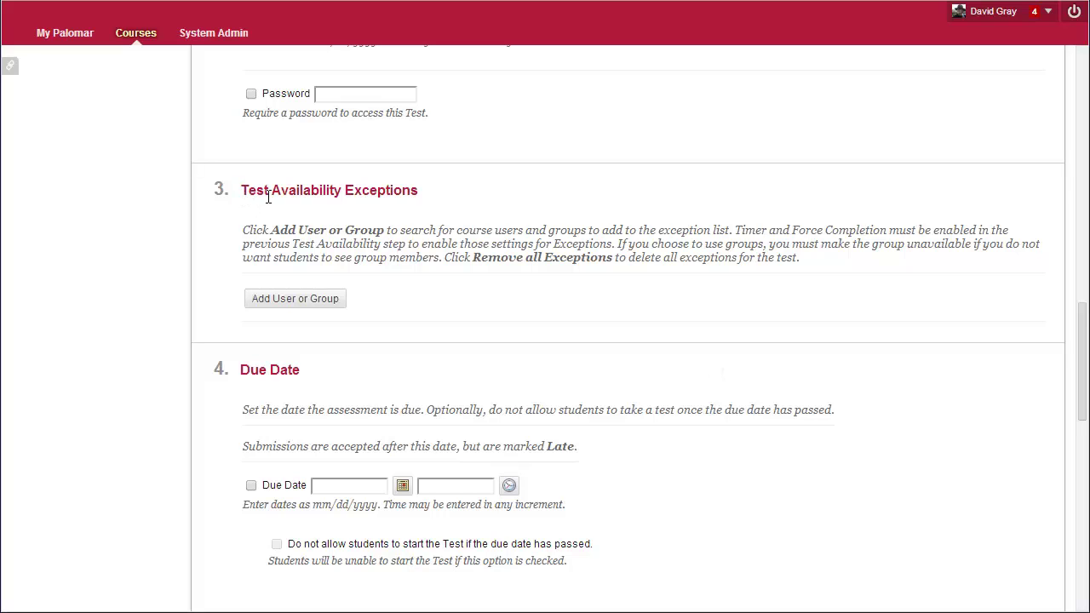
click(316, 301)
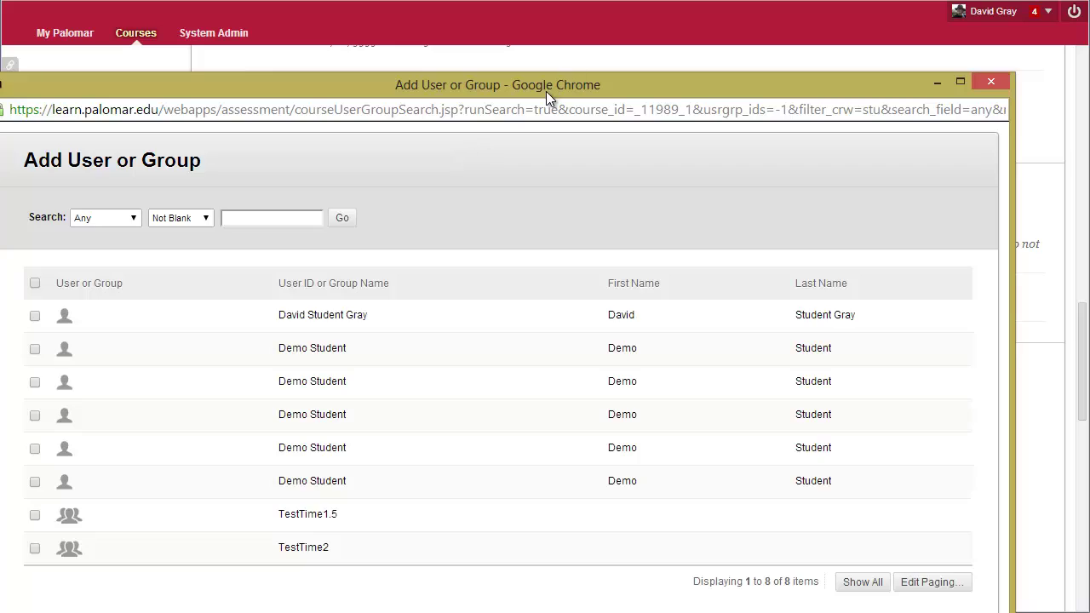
drag(548, 90, 600, 0)
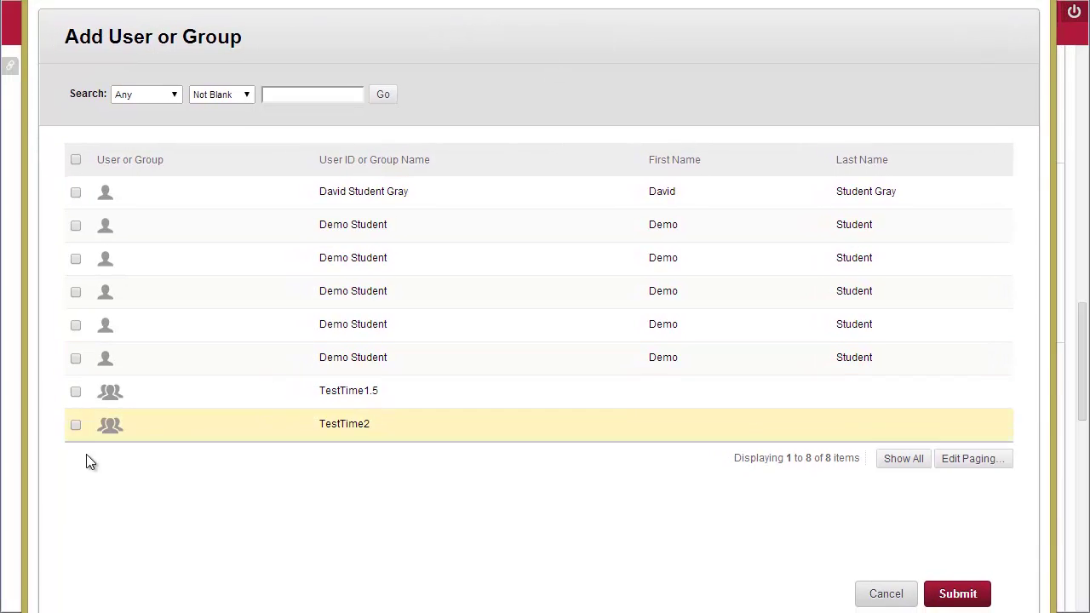
click(76, 425)
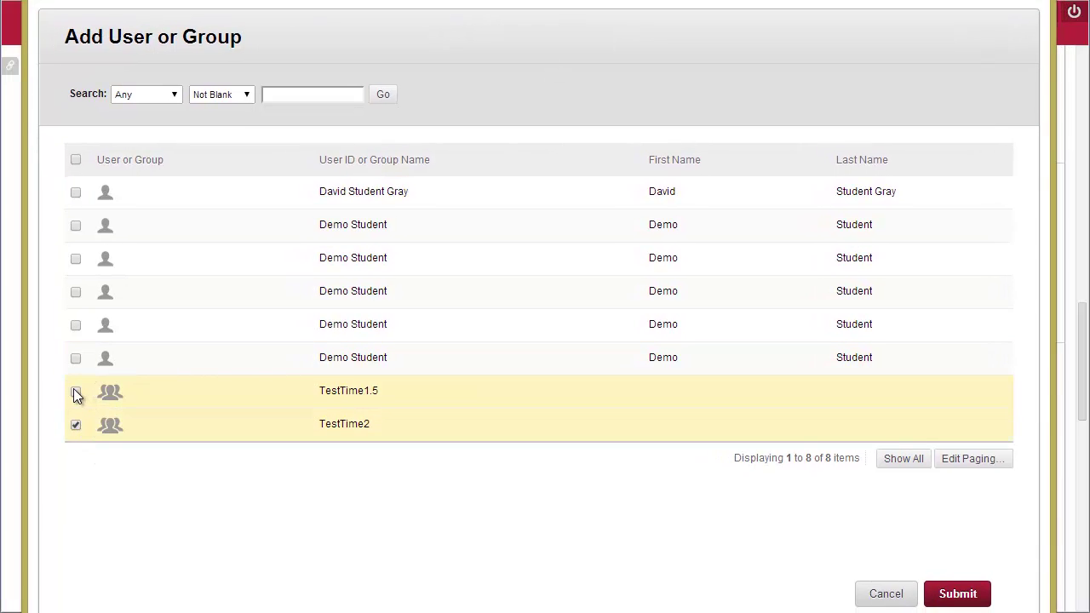
click(957, 593)
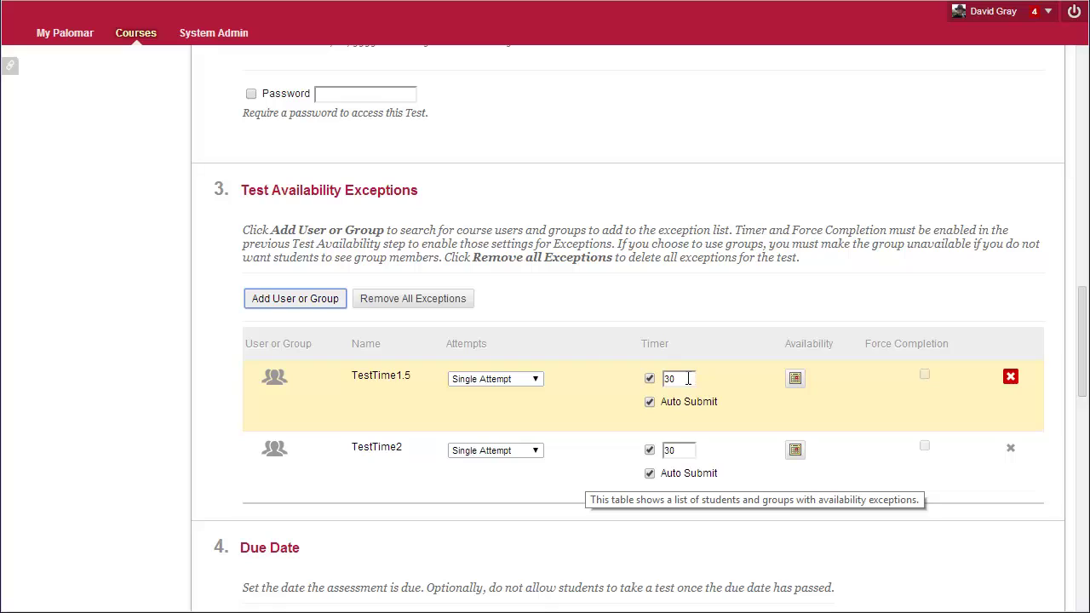
Step: Set the exception timers to 45 minutes for TestTime1.5 and 60 minutes for TestTime2, and submit the test options
drag(687, 379, 663, 381)
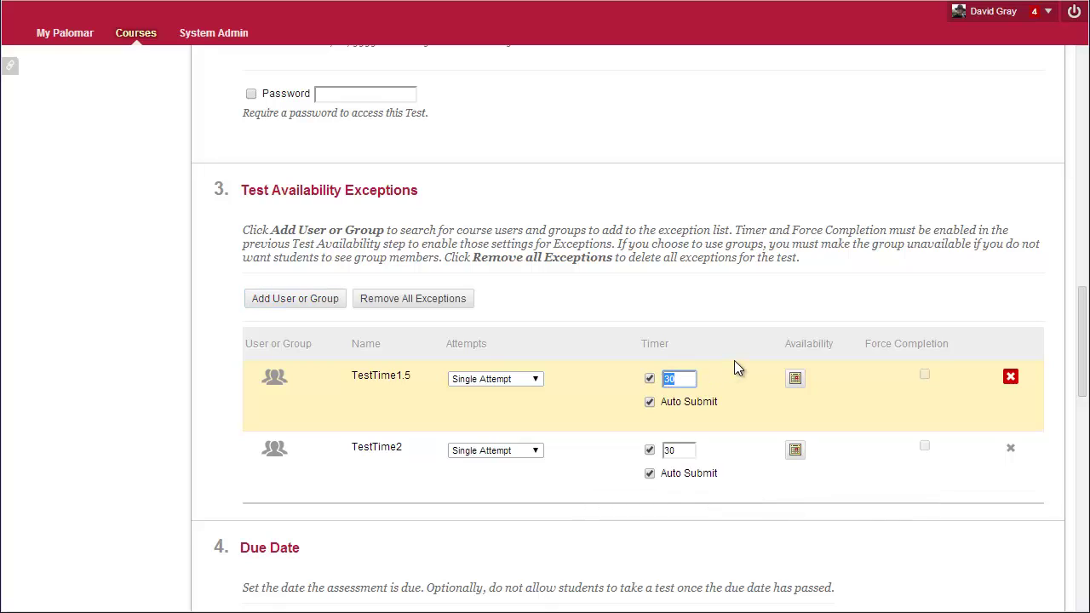
text(45)
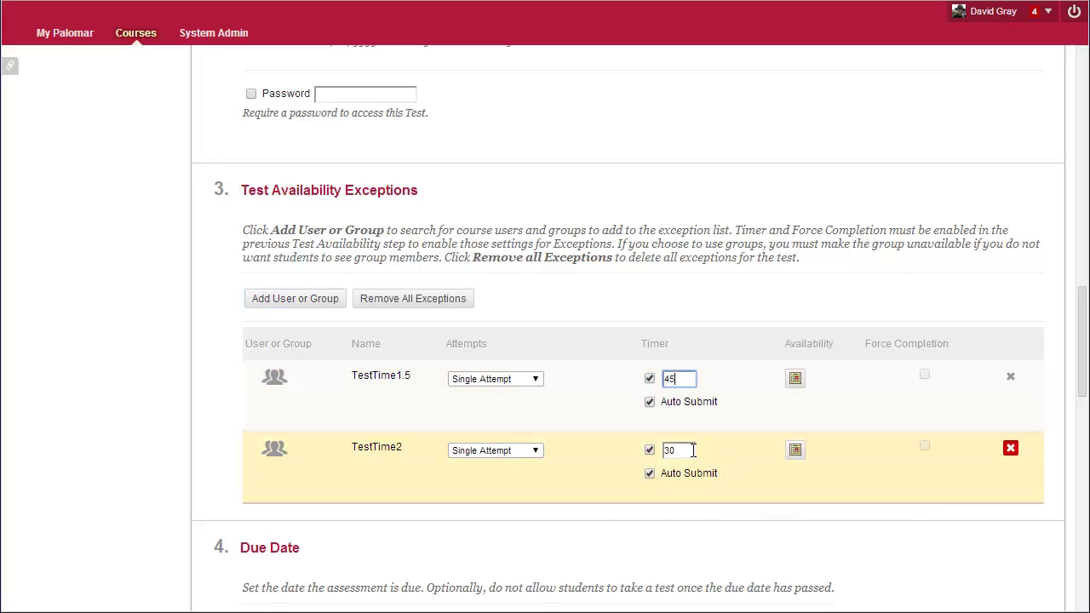
click(682, 450)
drag(682, 451, 663, 450)
text(60)
click(790, 548)
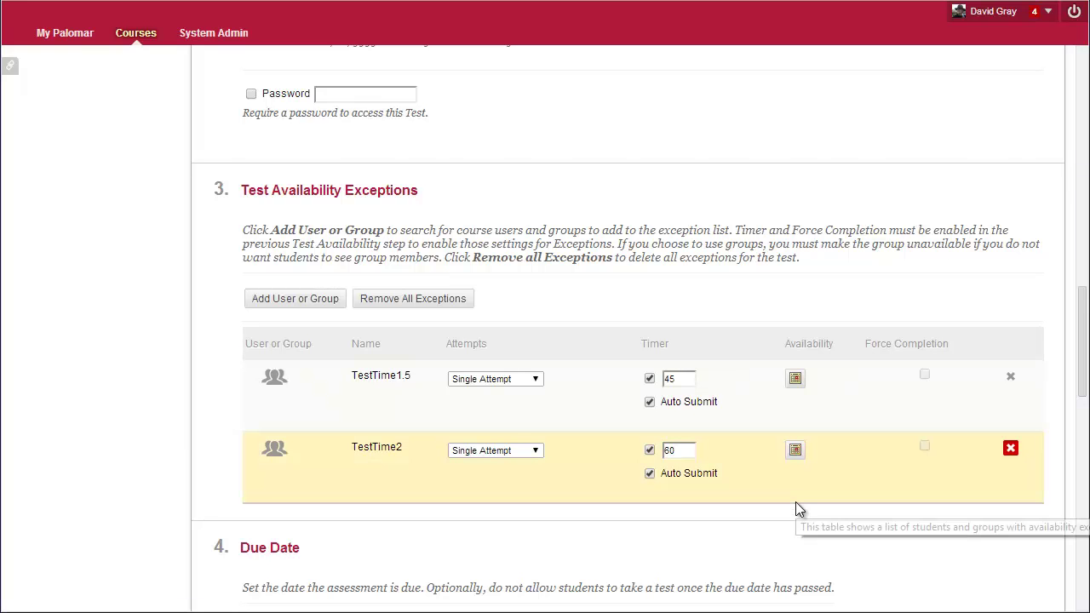
scroll(795, 502, down, 10)
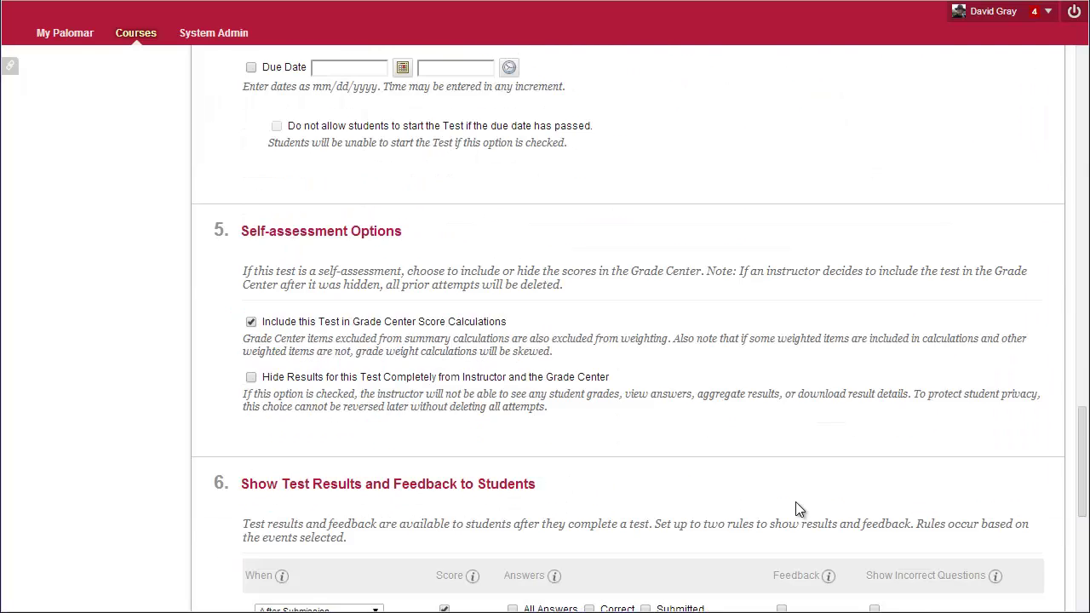
scroll(795, 501, down, 3)
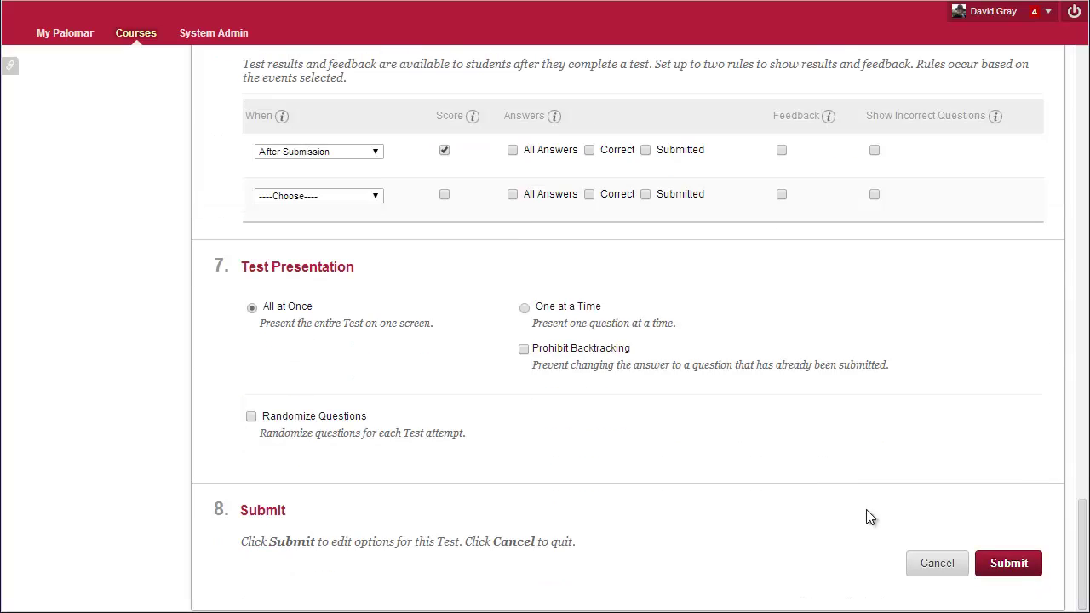
click(1006, 563)
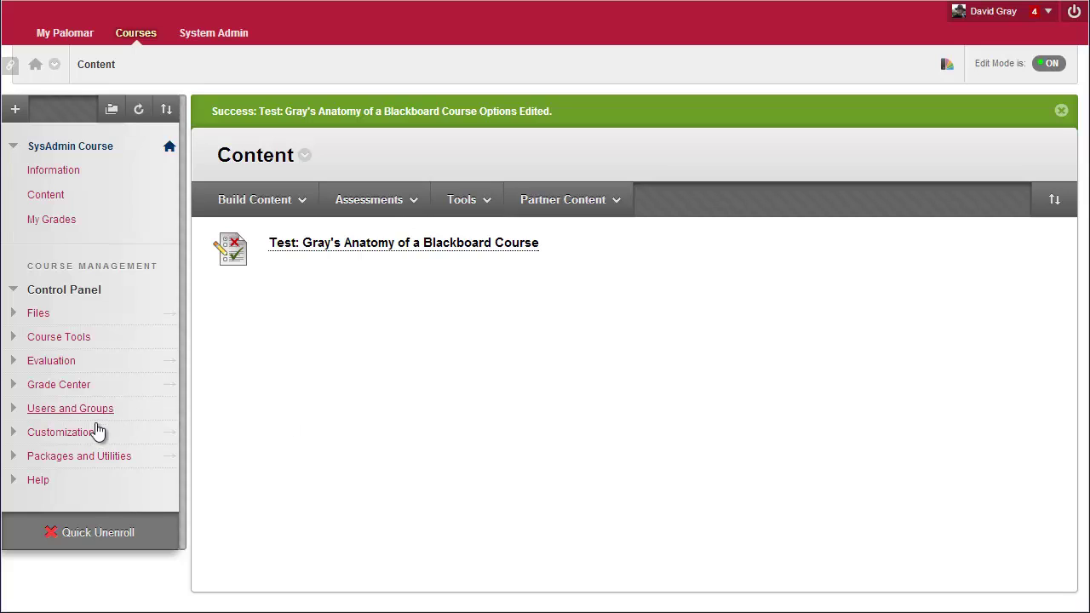
Step: Open the Export Package page for SysAdmin Course from the course's packages and utilities
click(81, 458)
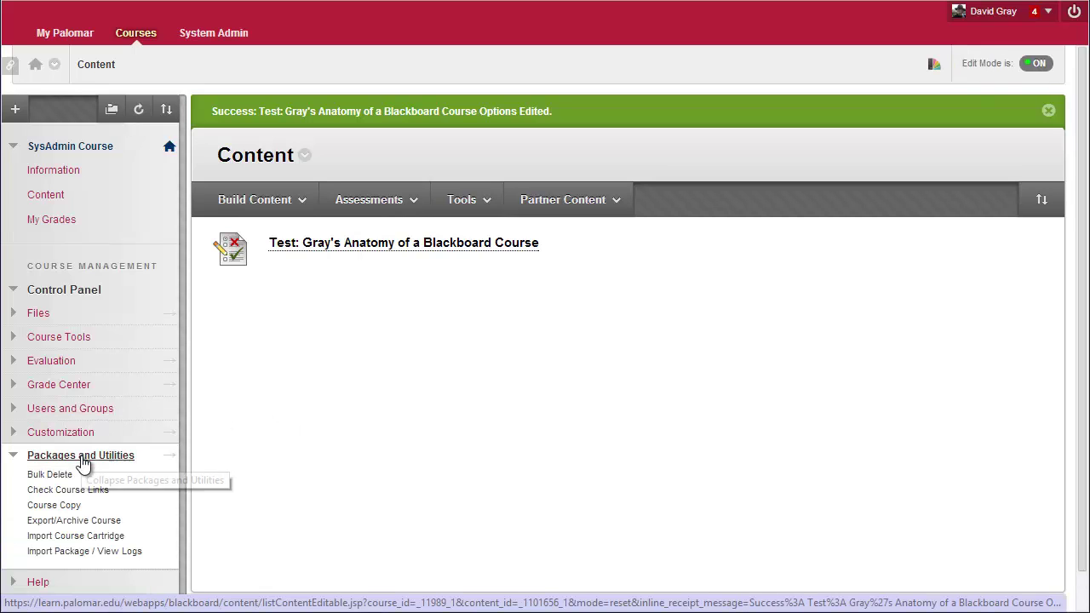
click(92, 523)
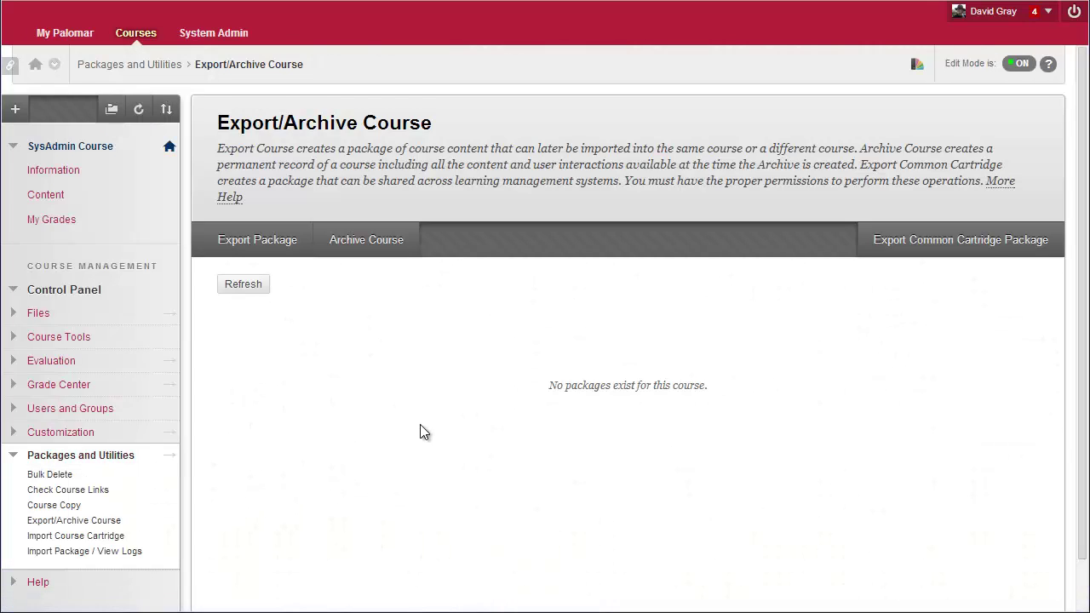
click(264, 243)
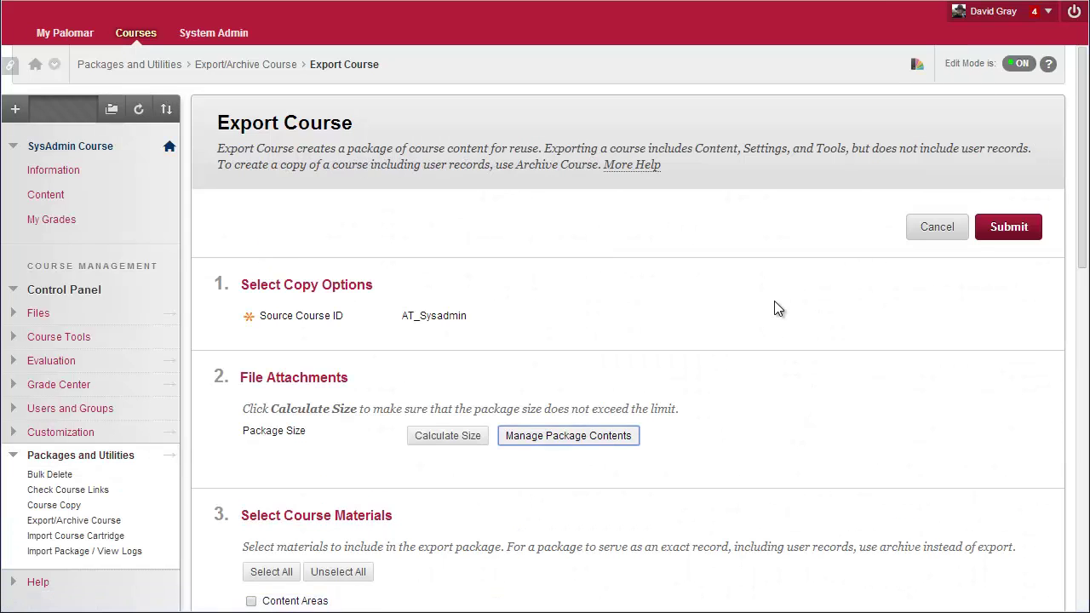
Step: Include Content Areas, Grade Center Columns and Settings, Group Settings, and Tests, Surveys, and Pools in the export package
scroll(774, 301, down, 6)
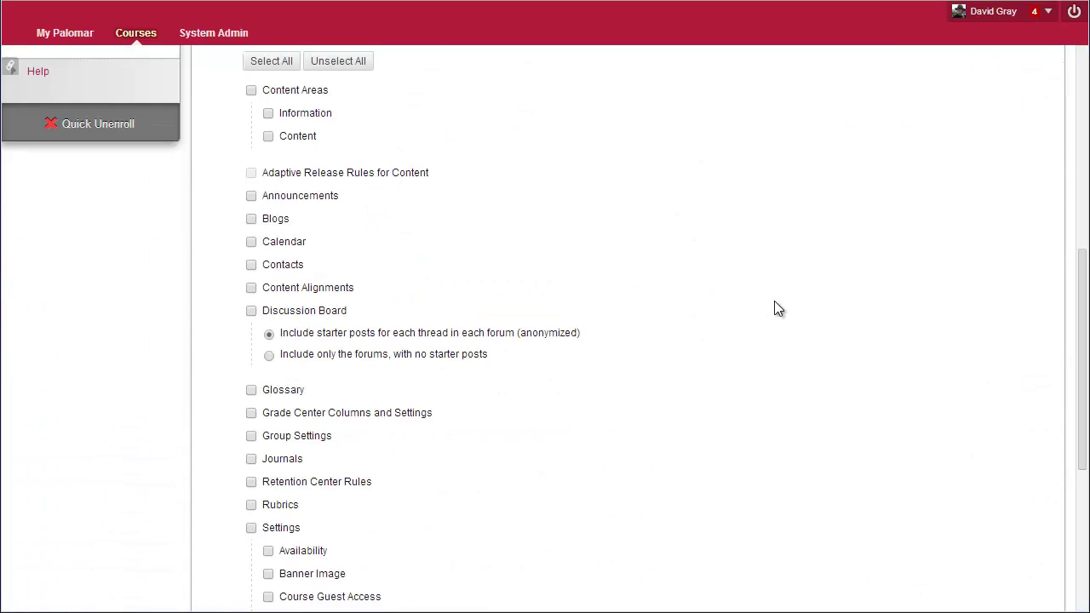
click(251, 90)
scroll(565, 199, down, 2)
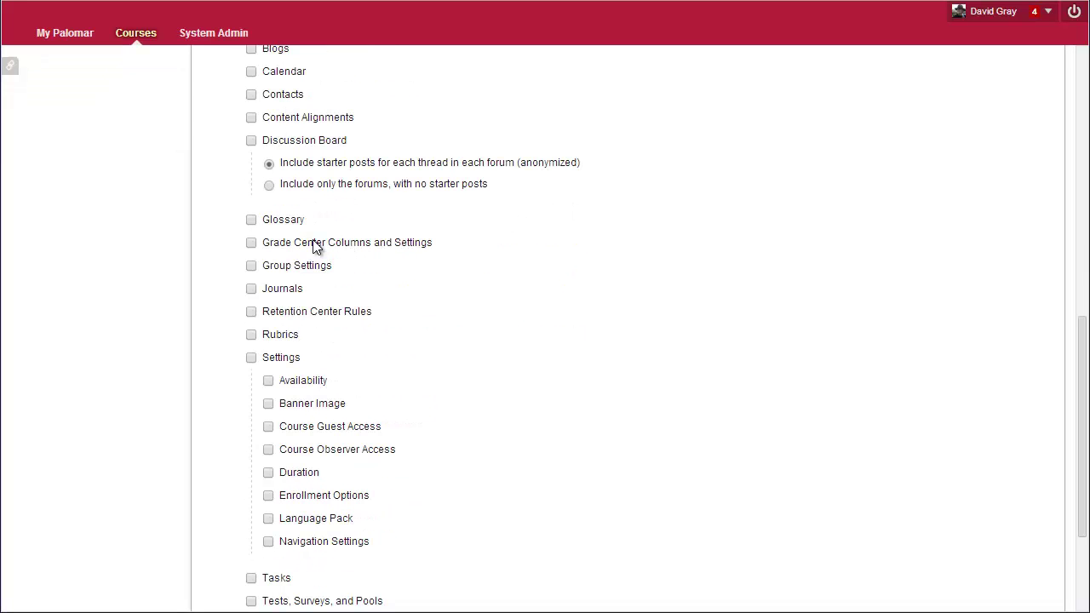
click(251, 243)
scroll(494, 251, down, 1)
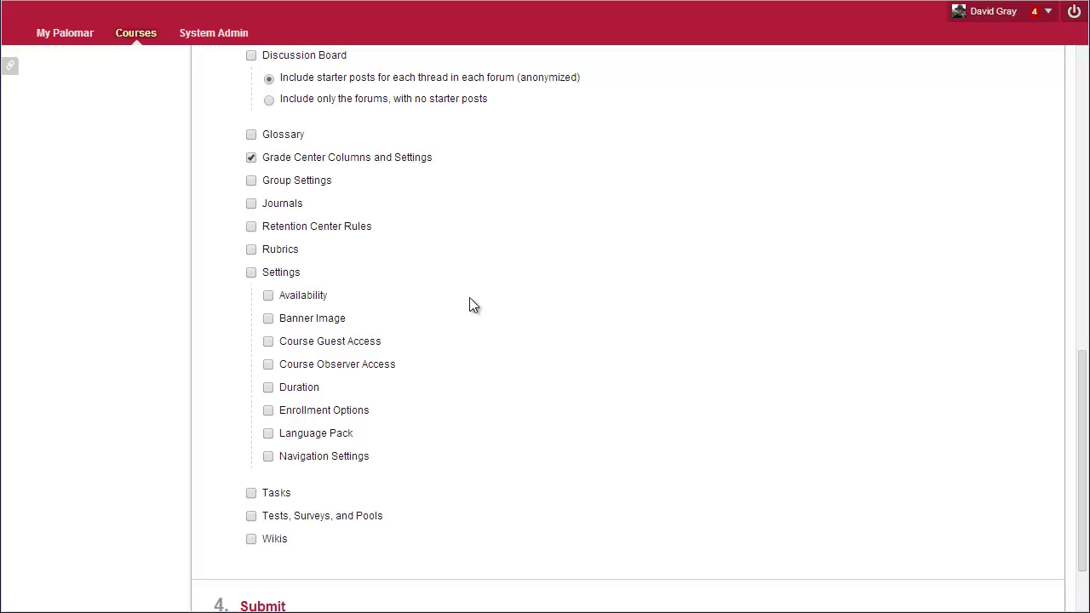
click(252, 516)
scroll(502, 498, up, 1)
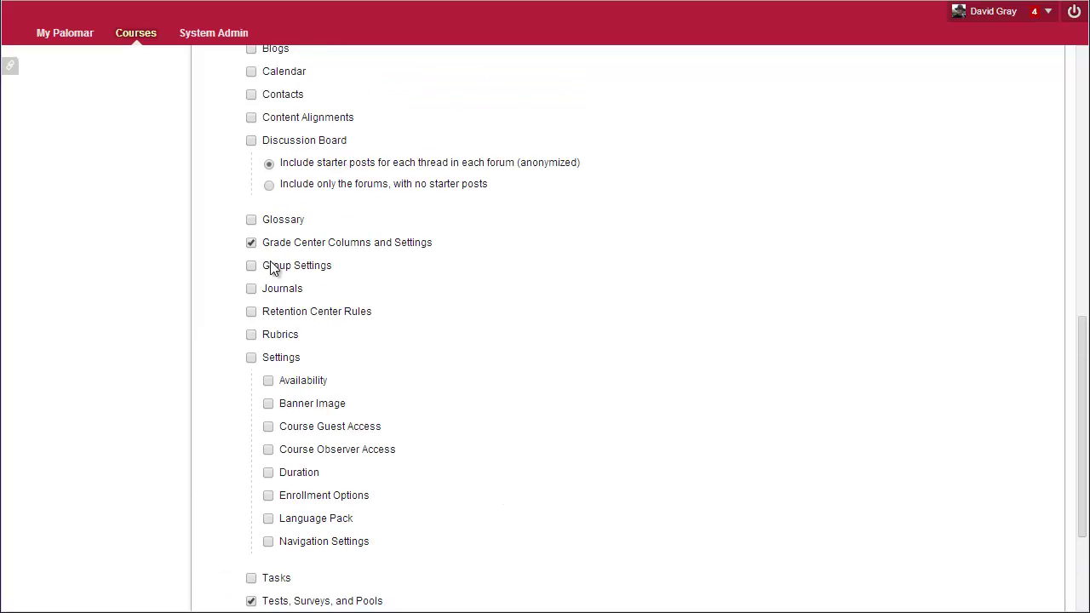
click(251, 265)
scroll(461, 290, up, 2)
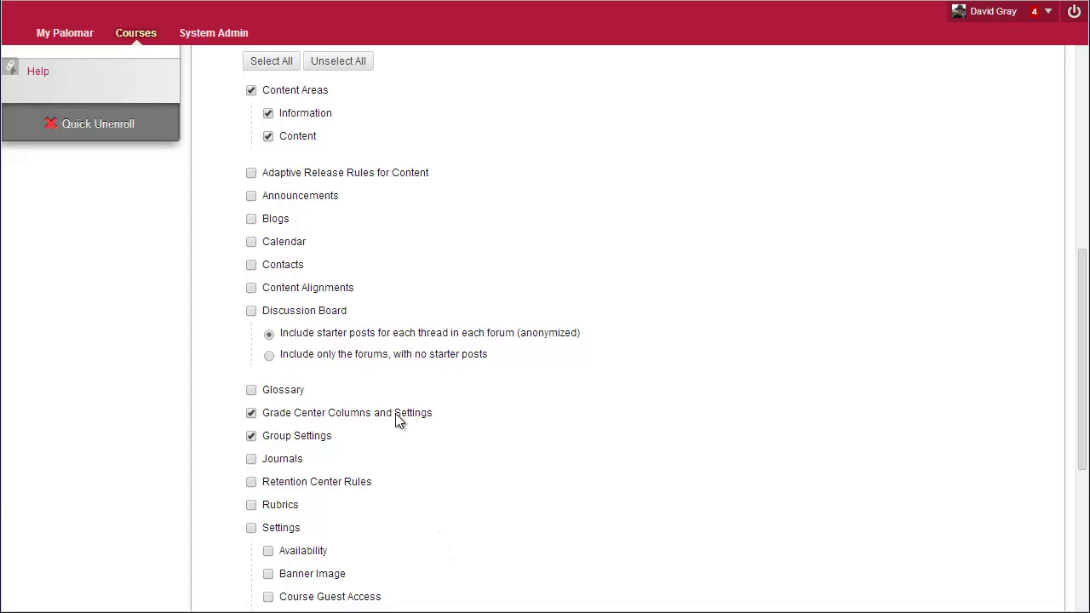
scroll(441, 449, down, 3)
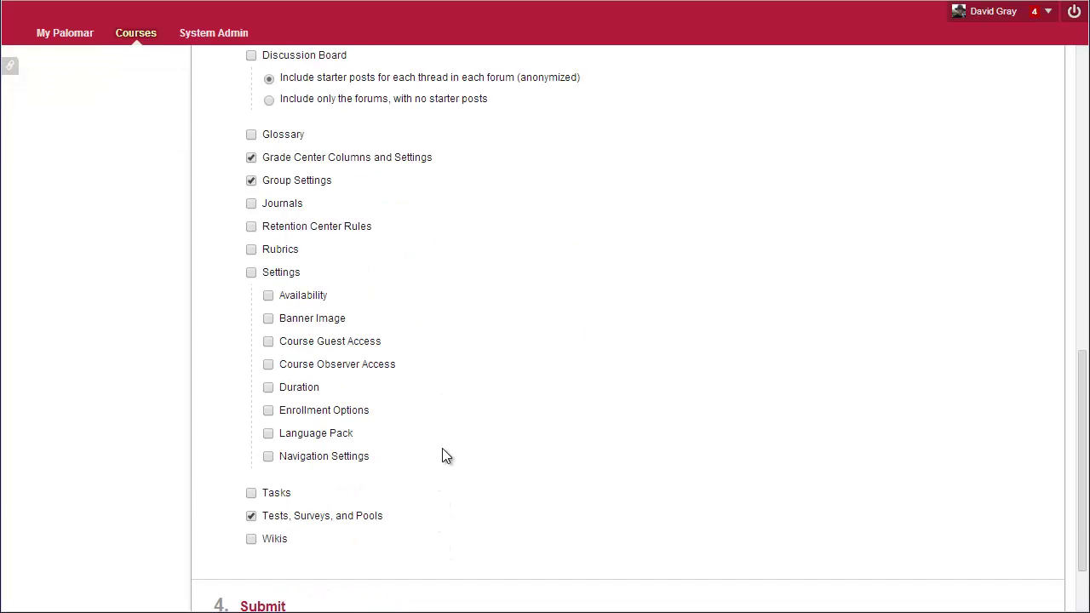
scroll(442, 456, down, 1)
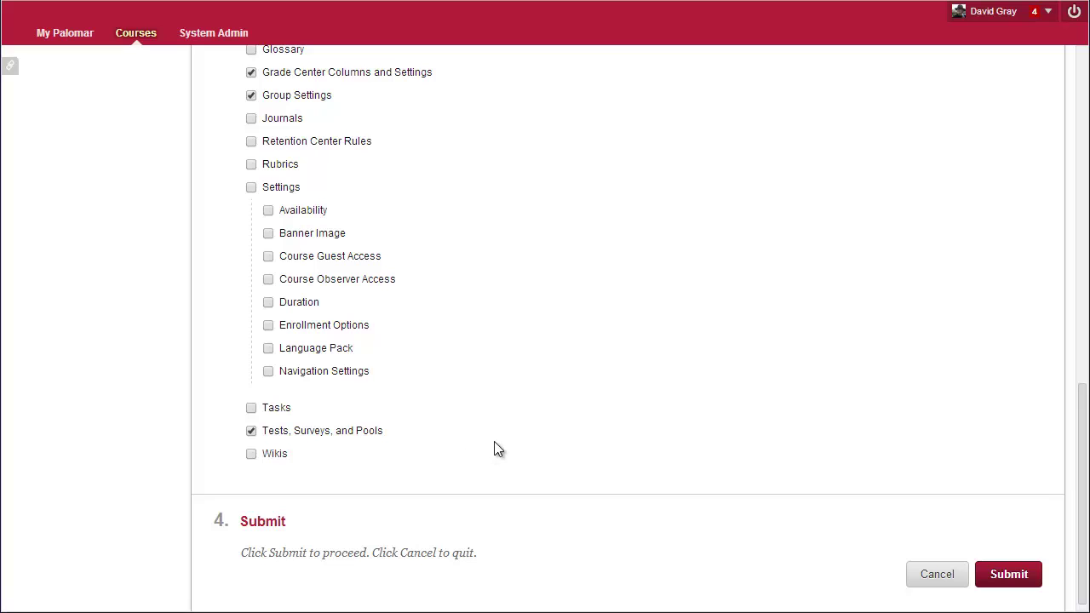
Step: Select all course materials for inclusion in the export package
scroll(500, 447, up, 5)
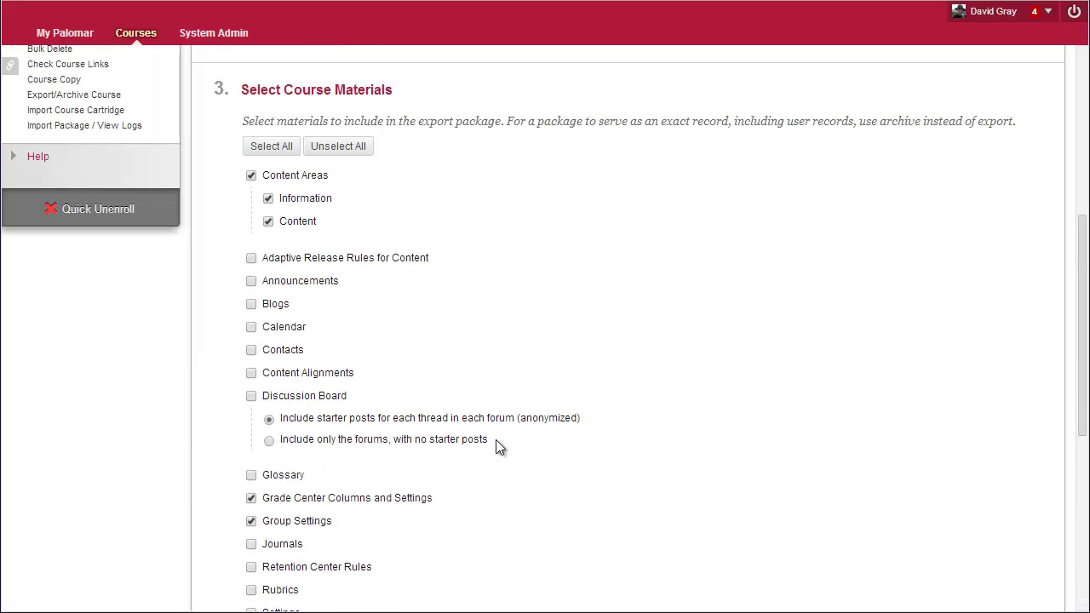
click(274, 152)
scroll(495, 317, down, 5)
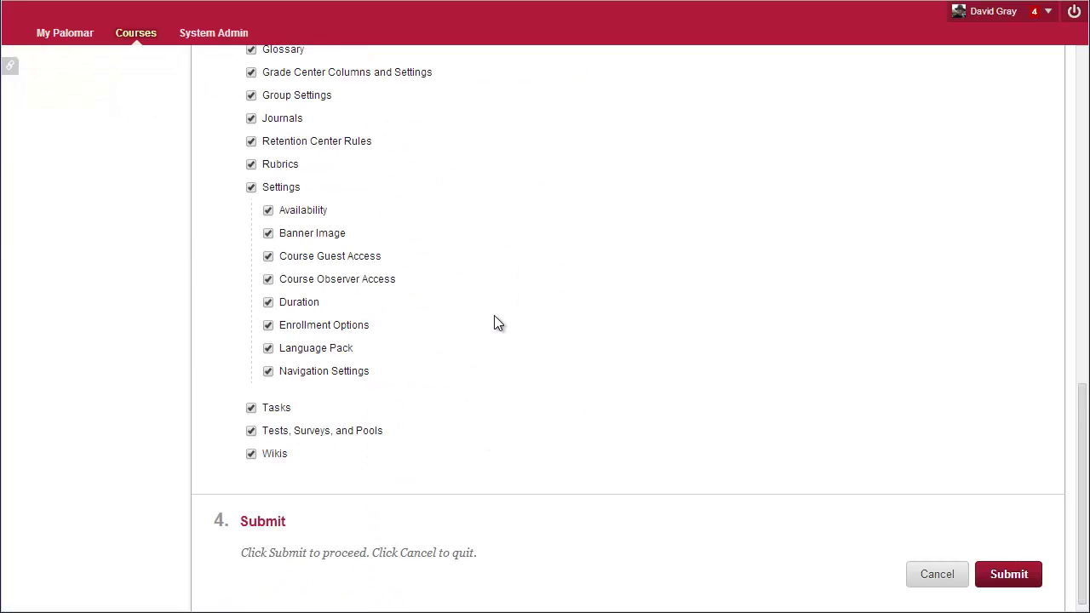
scroll(494, 317, up, 3)
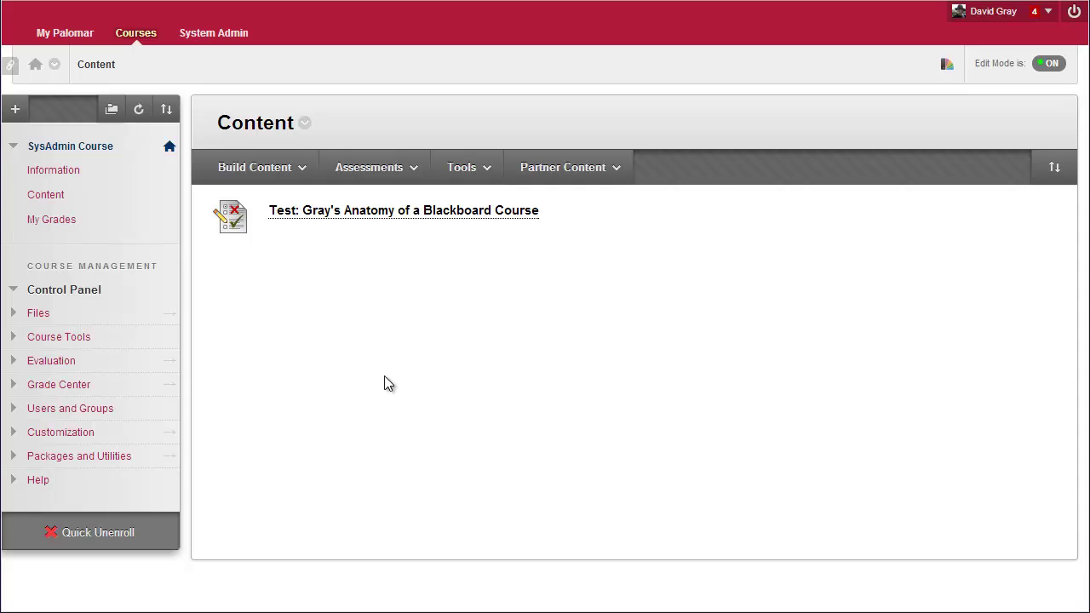
Step: Open the TestTime1.5 group for editing from the course's groups list
click(91, 412)
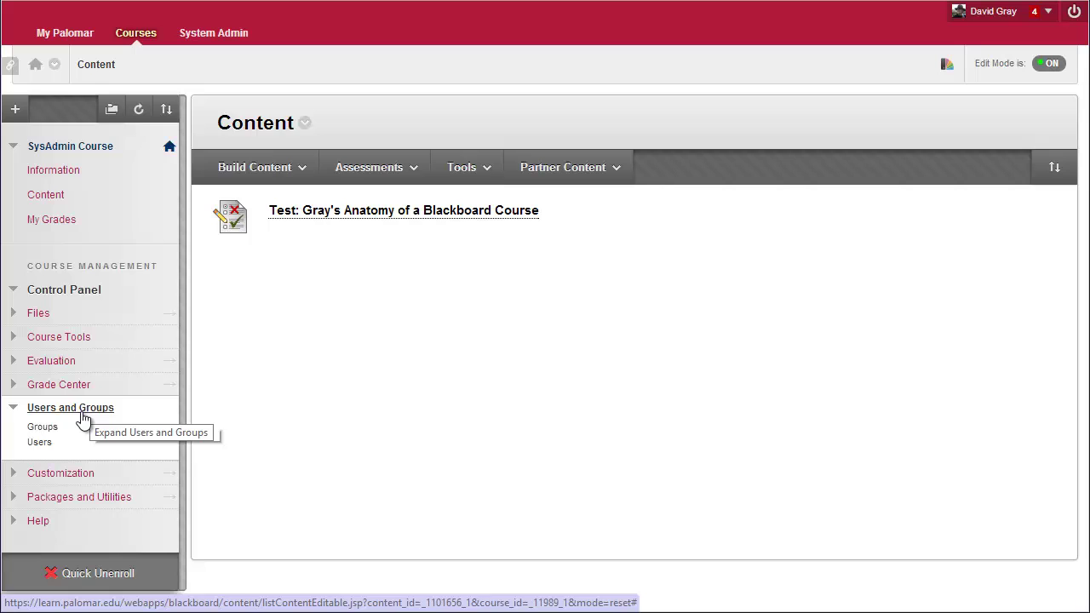
click(41, 428)
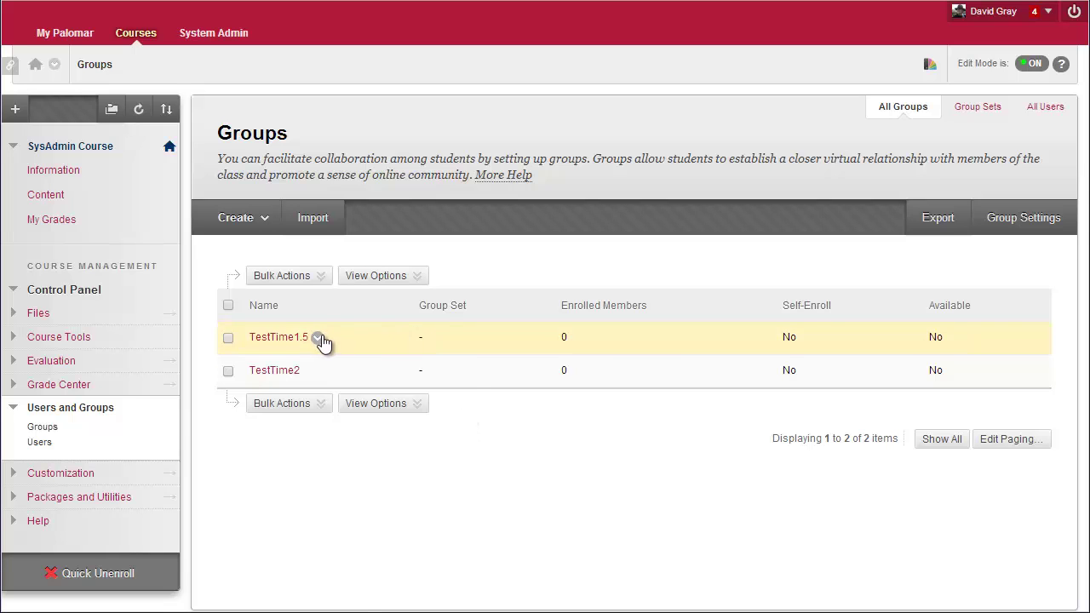
click(316, 338)
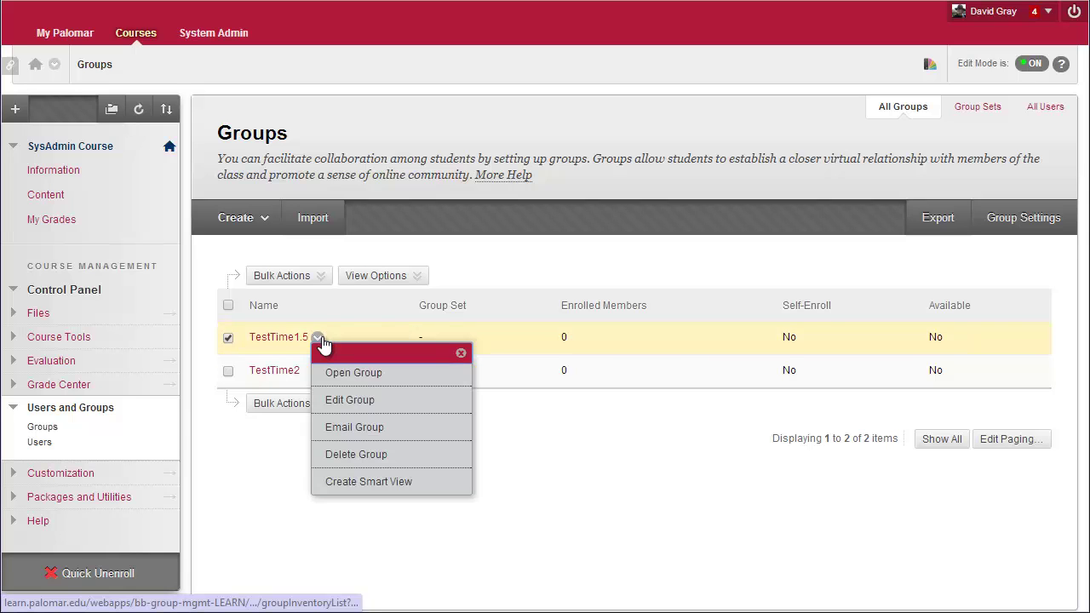
click(379, 402)
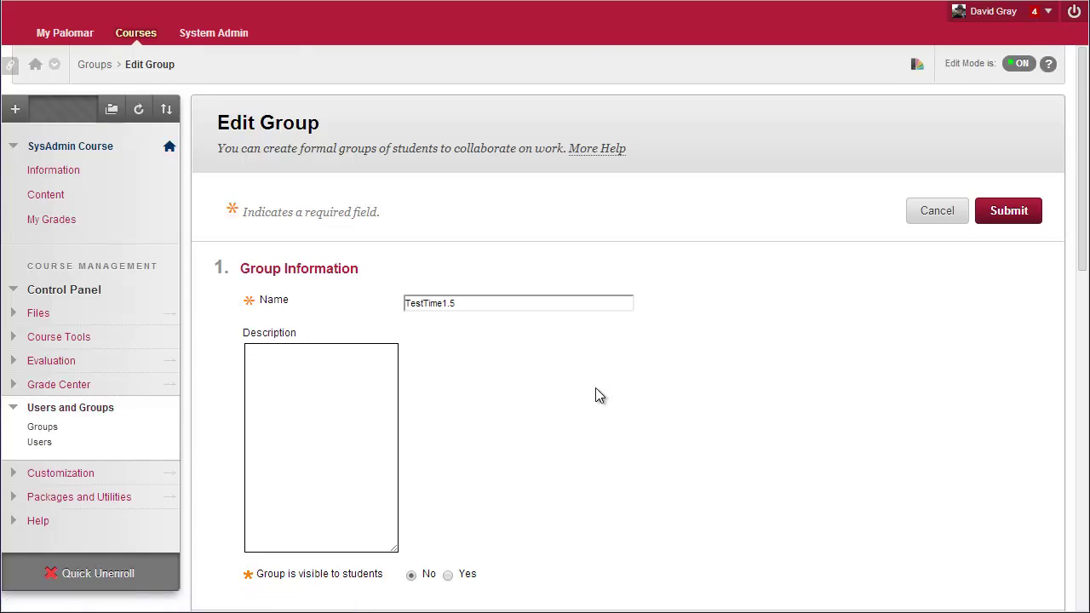
Step: Add the one student without a demo username to the TestTime1.5 group's membership, and submit the group
scroll(596, 394, down, 7)
scroll(595, 395, down, 3)
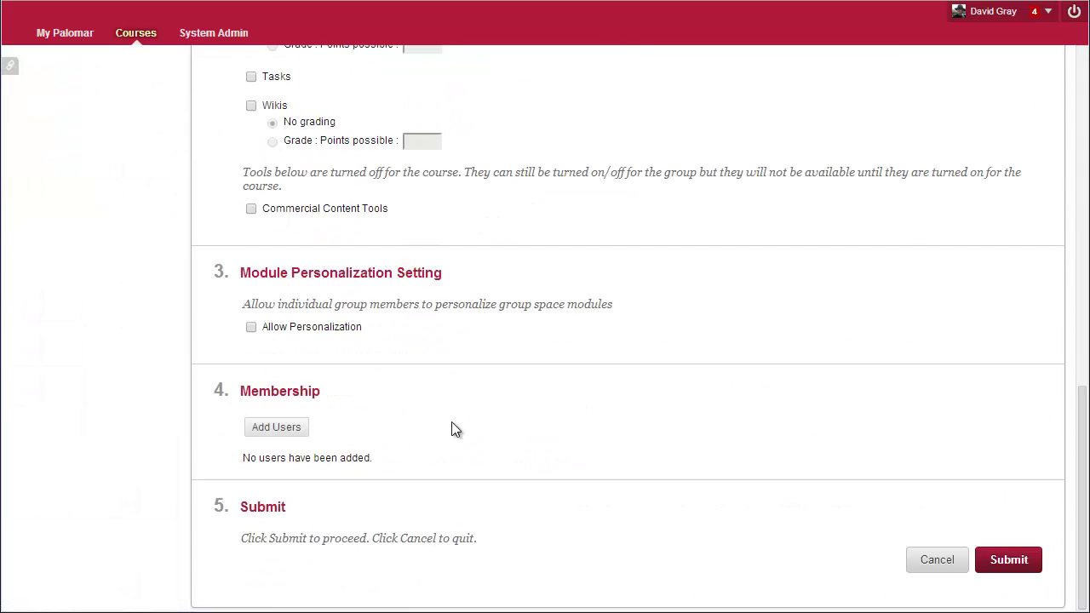
click(273, 433)
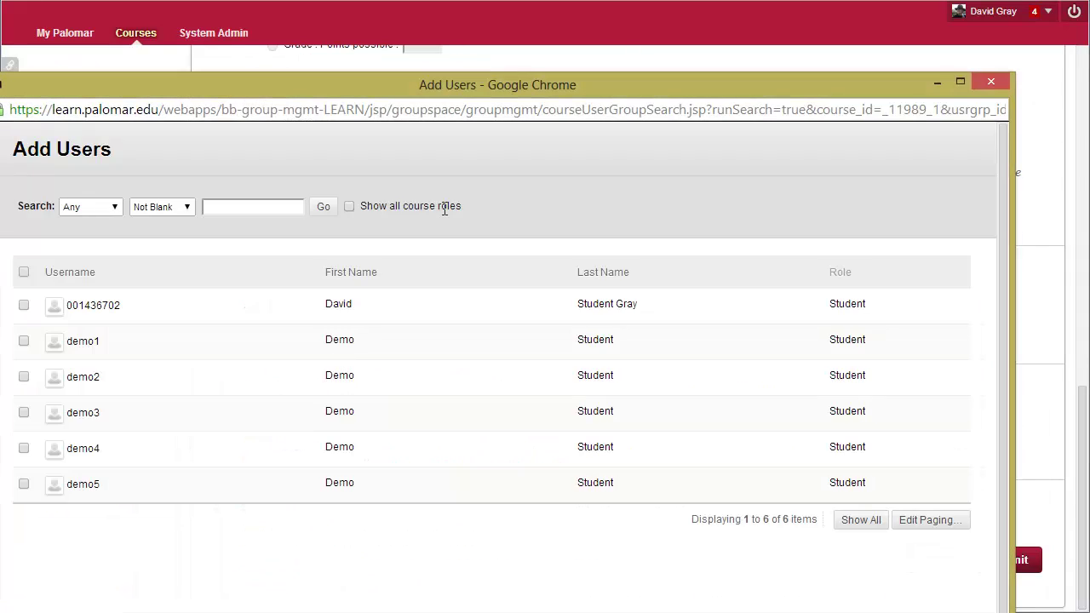
drag(506, 89, 535, 30)
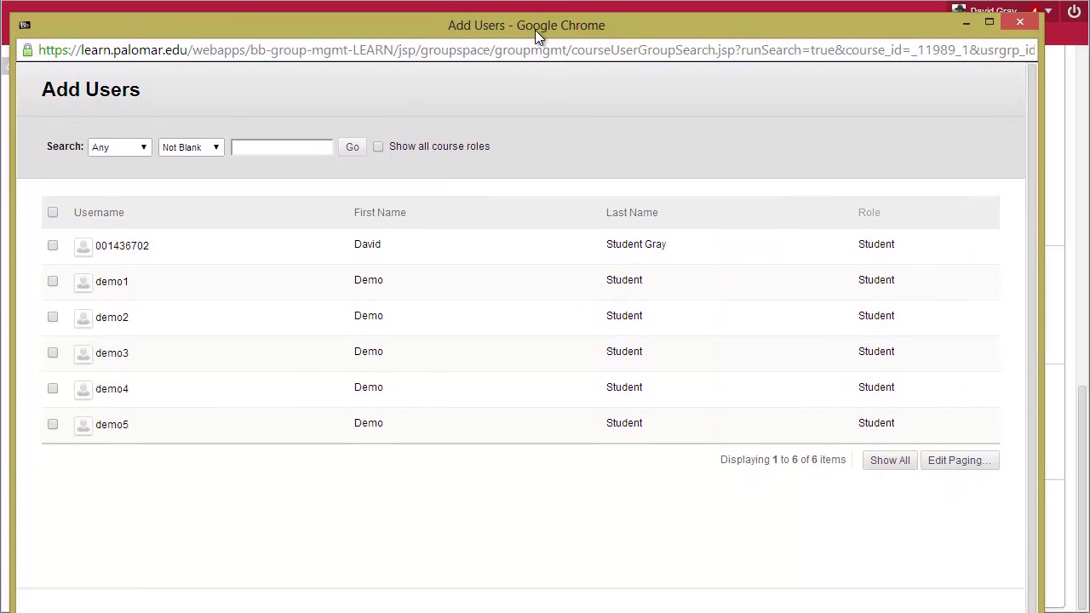
click(52, 246)
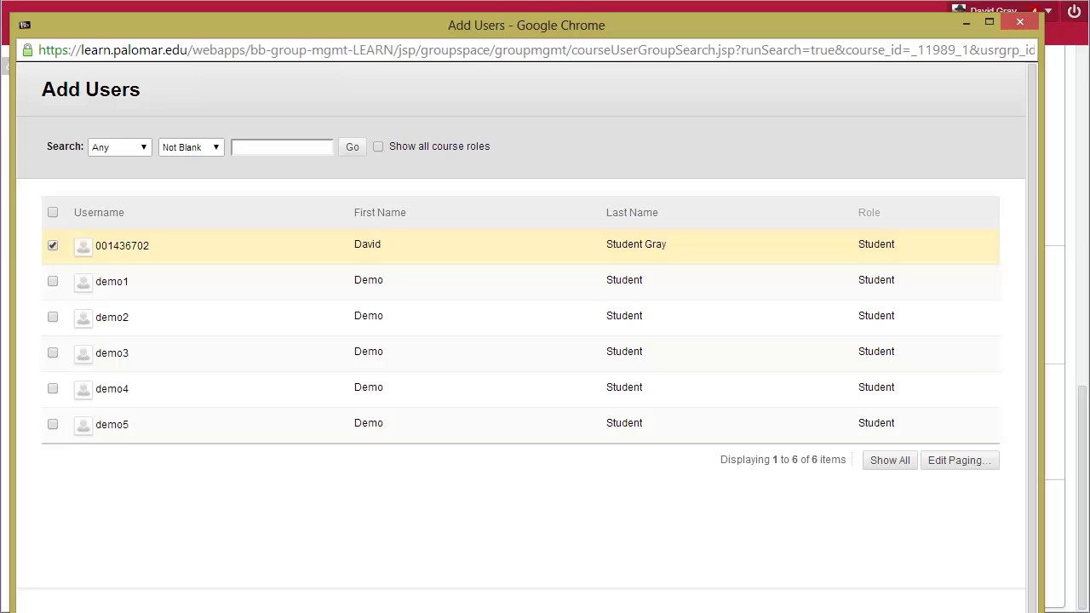
click(970, 611)
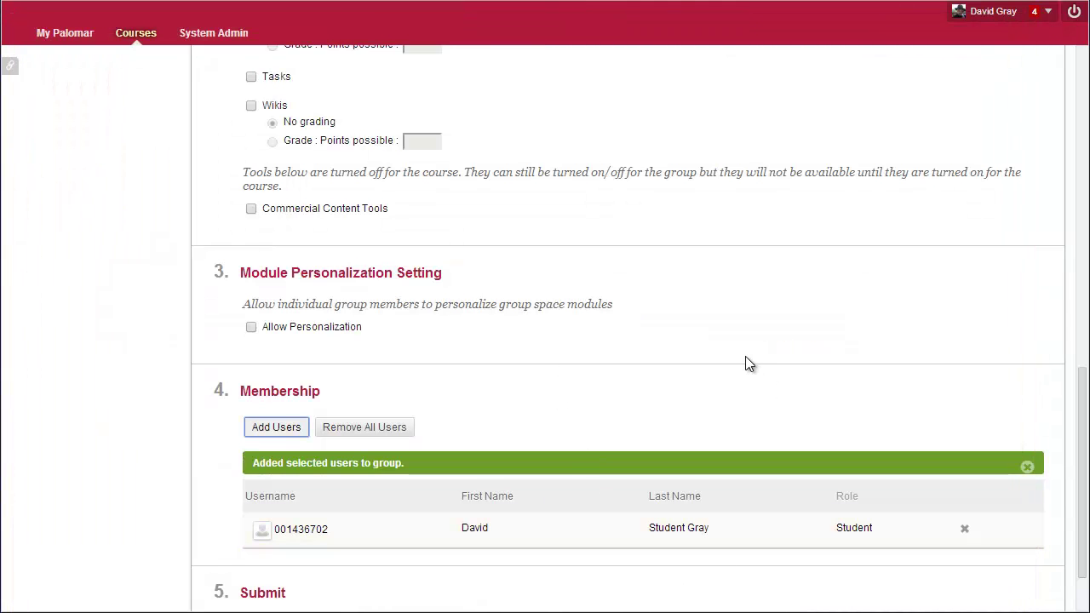
scroll(745, 362, down, 1)
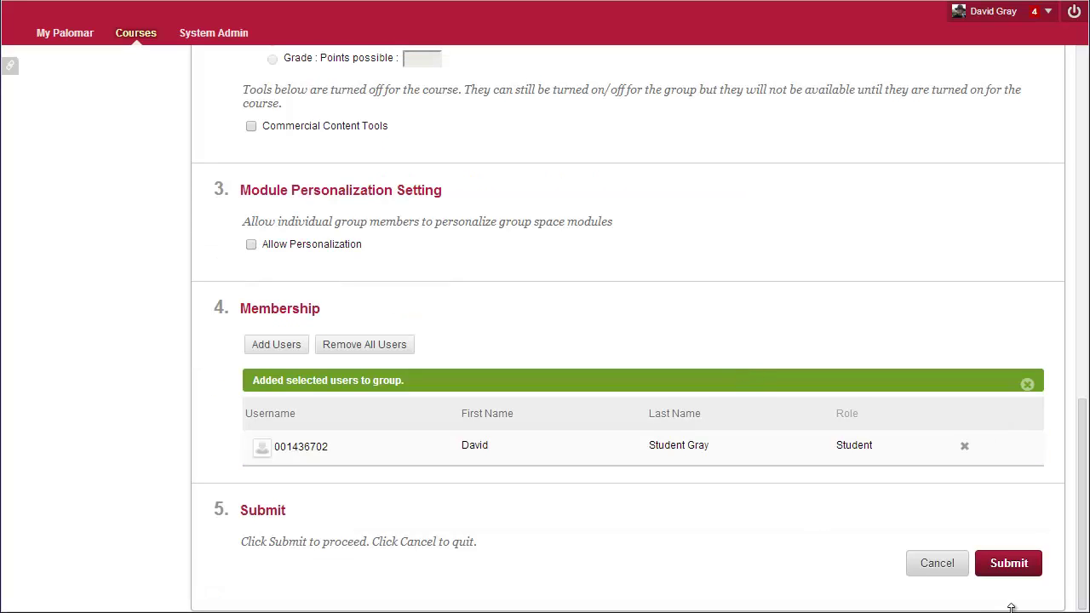
click(1004, 563)
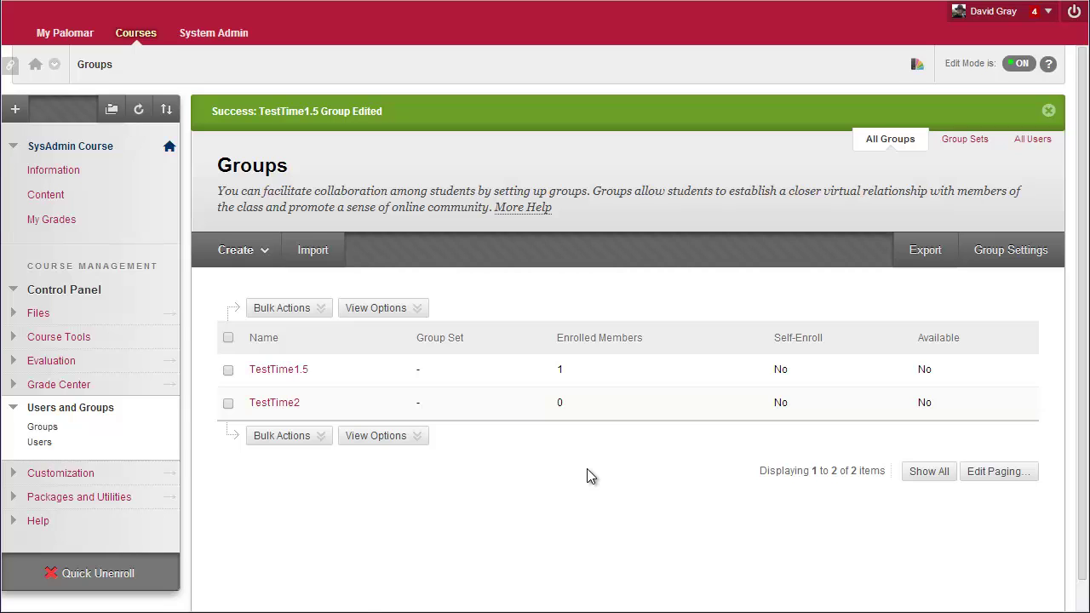
Step: Open Gray's Anatomy of a Blackboard Course from the Content area as the enrolled student to check the test's time limit
click(96, 410)
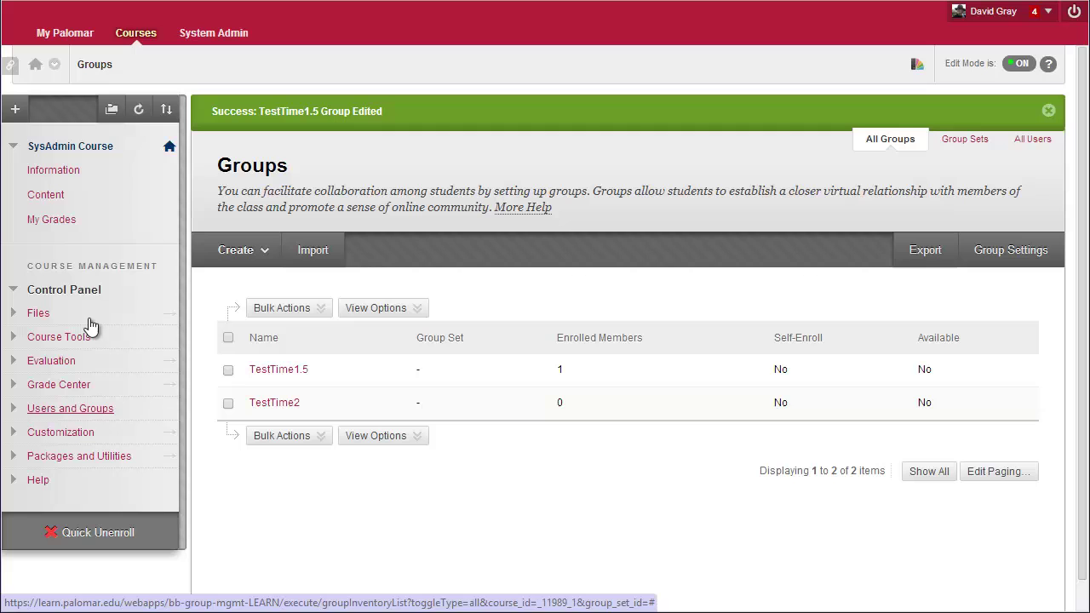
click(51, 195)
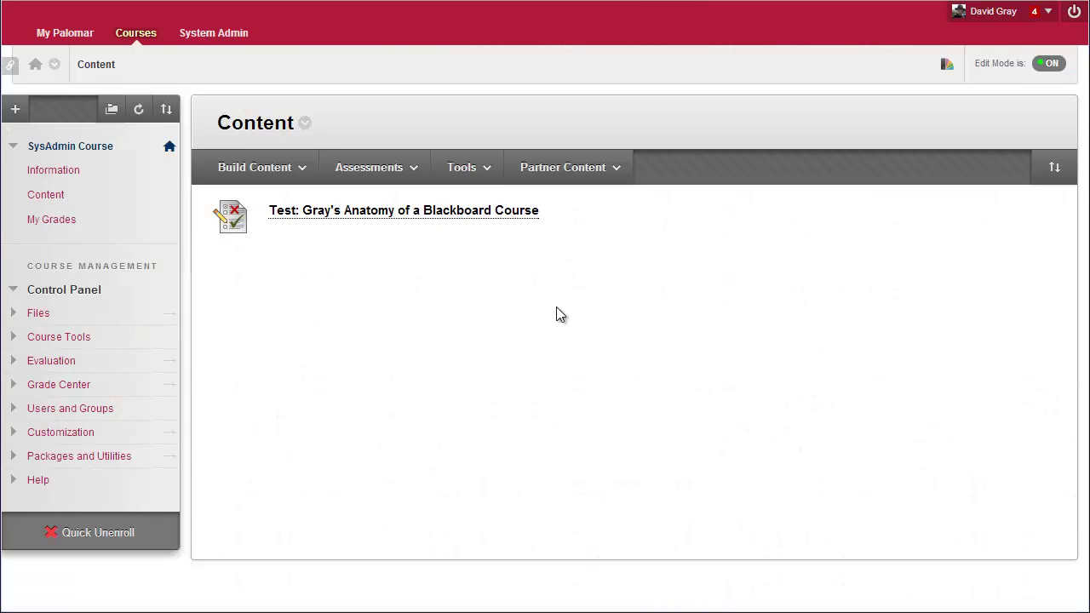
click(477, 210)
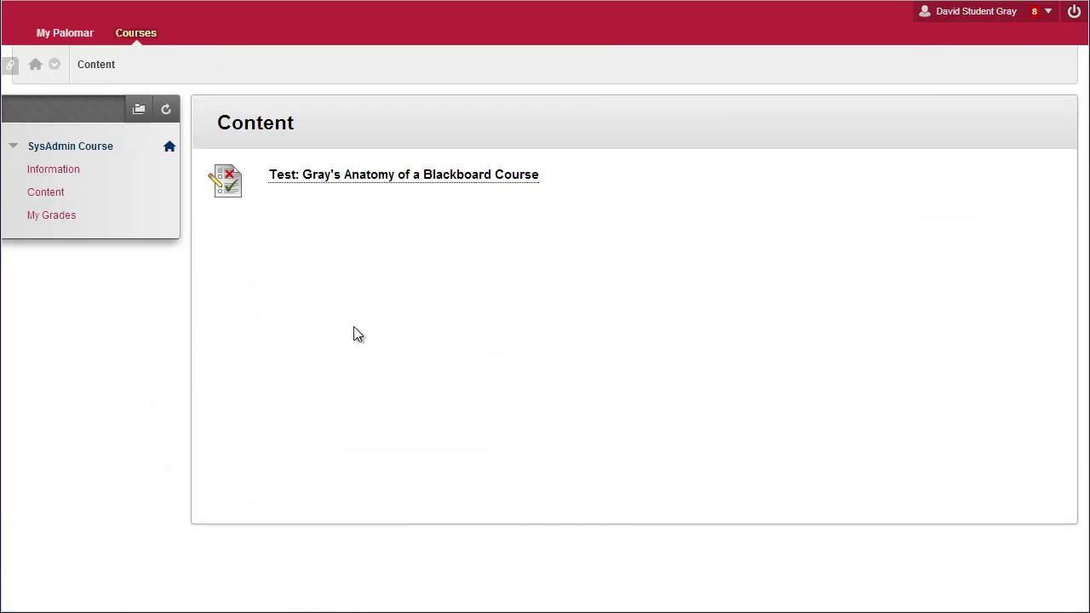
click(346, 184)
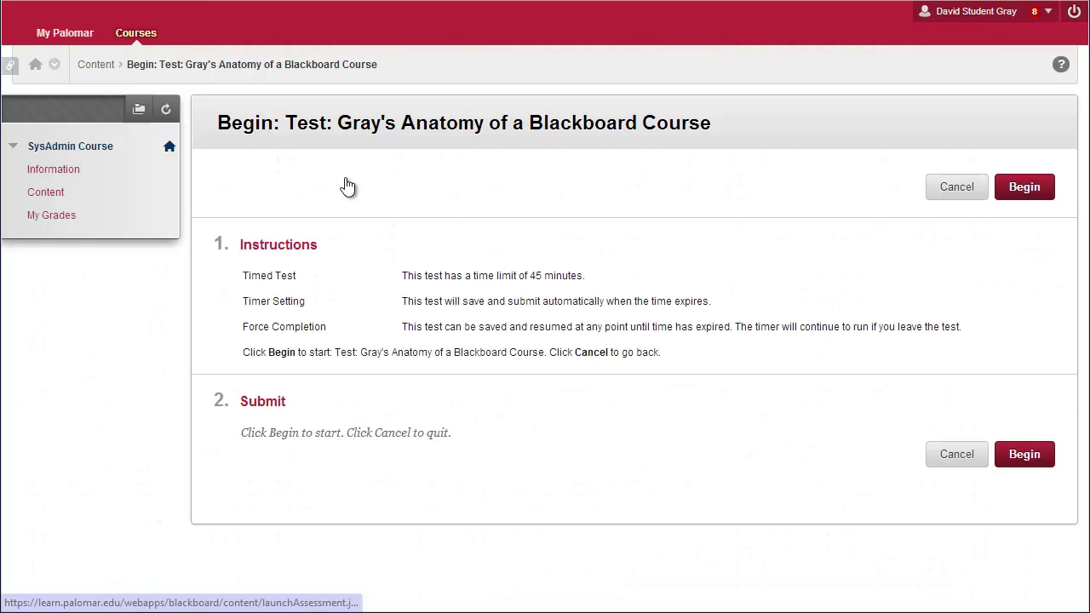